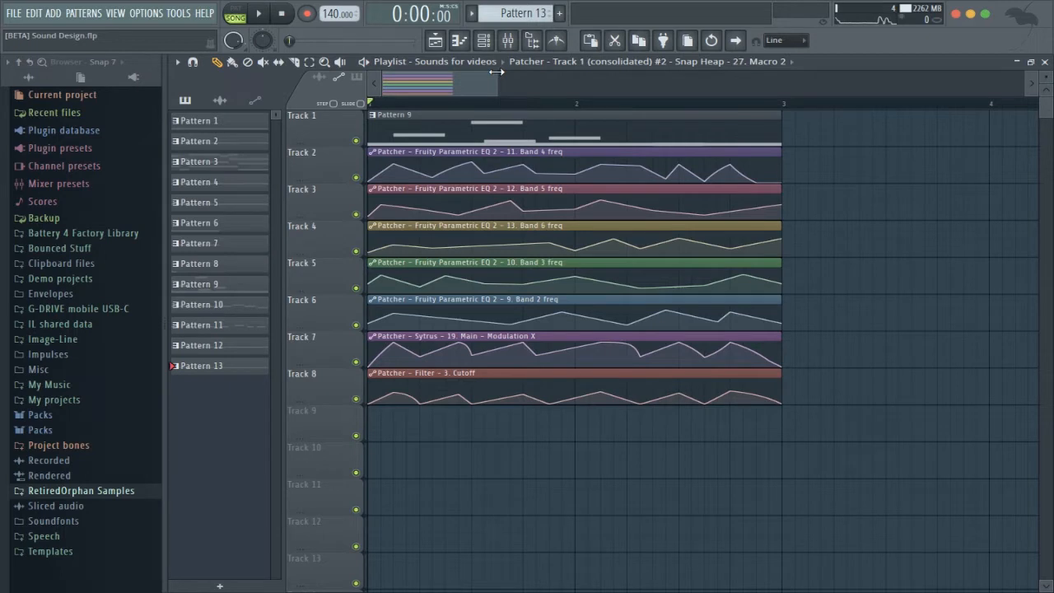
# Play back the arrangement briefly, stop it, and open the Master Patcher's map.
pyautogui.press('space')
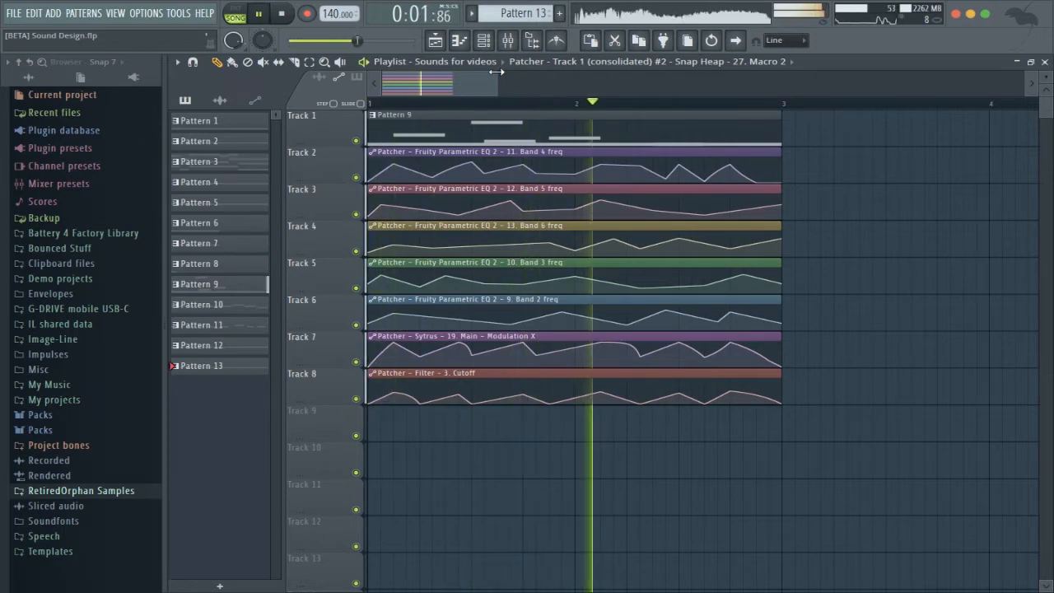
pyautogui.press('space')
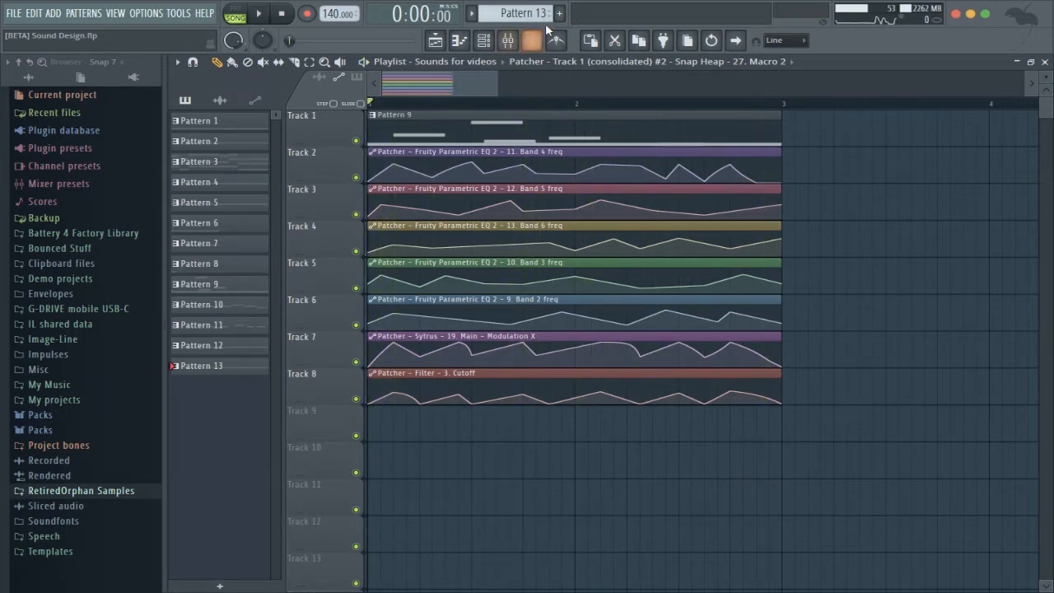
pyautogui.click(484, 40)
pyautogui.click(293, 315)
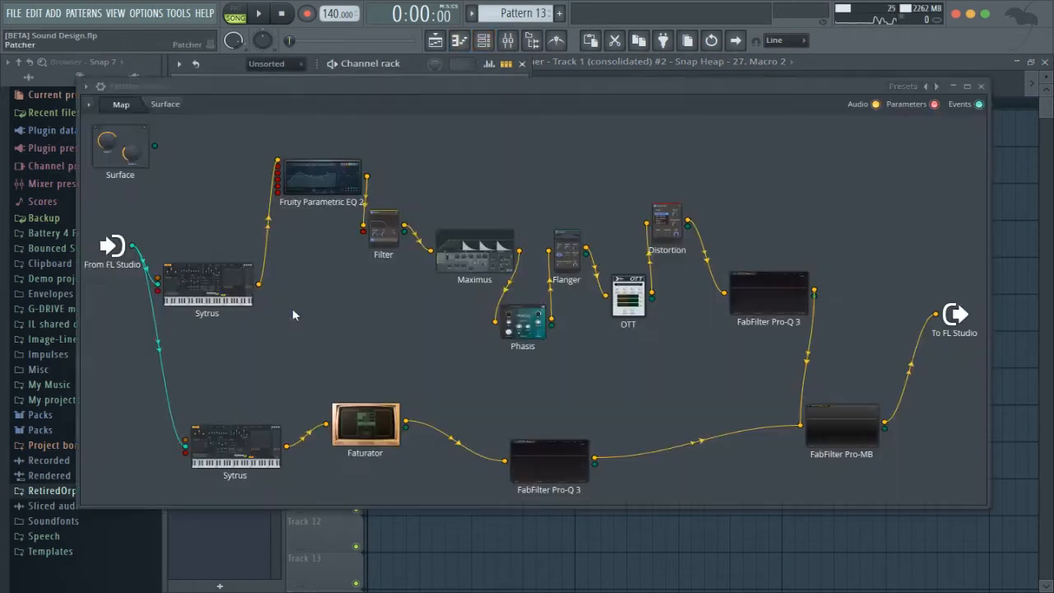
pyautogui.moveTo(546, 85); pyautogui.dragTo(534, 38)
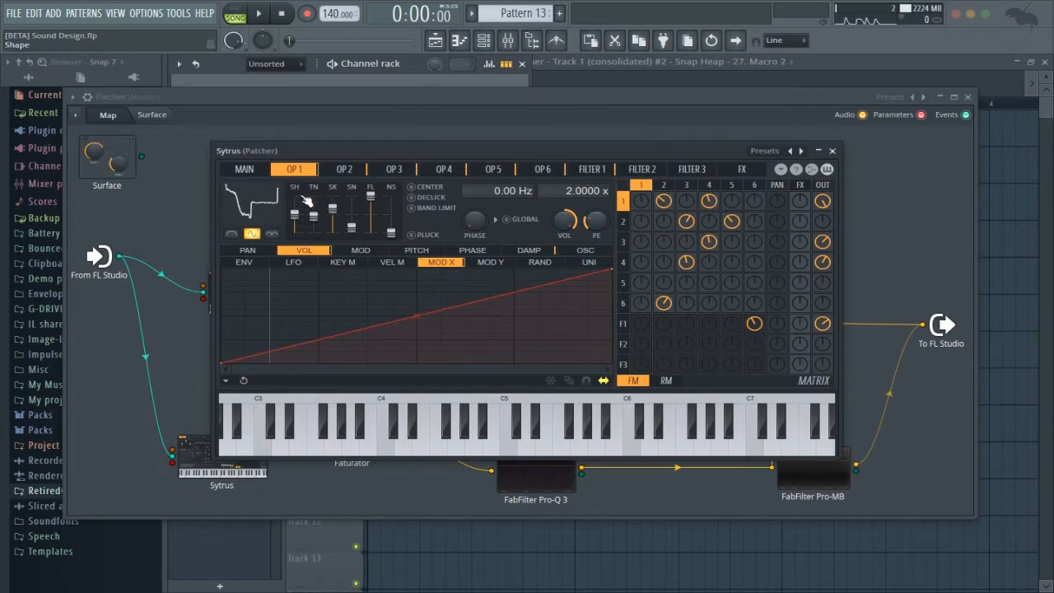
# Examine operator 1 of the upper Sytrus in the OSC editor, with the Sytrus window moved clear of the map's modules.
pyautogui.moveTo(473, 151); pyautogui.dragTo(589, 131)
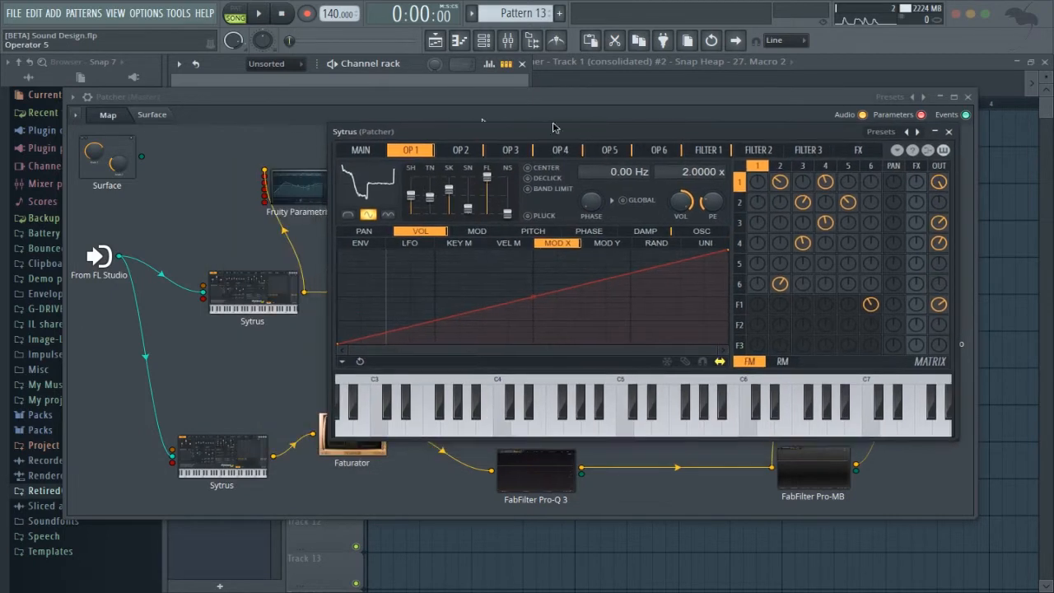
pyautogui.click(377, 153)
pyautogui.click(409, 152)
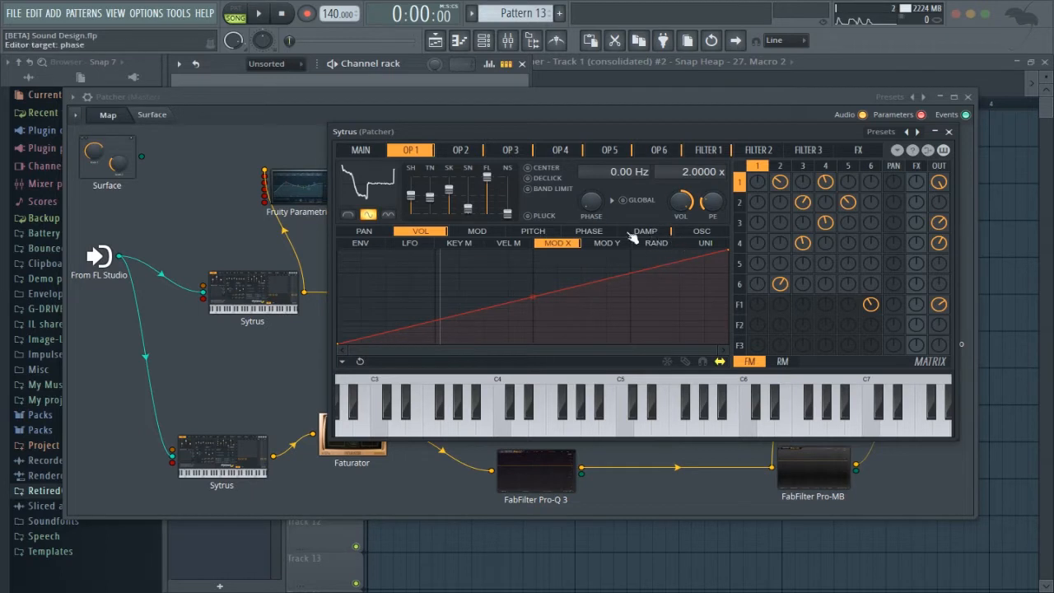
pyautogui.click(700, 231)
pyautogui.moveTo(481, 360); pyautogui.dragTo(467, 363)
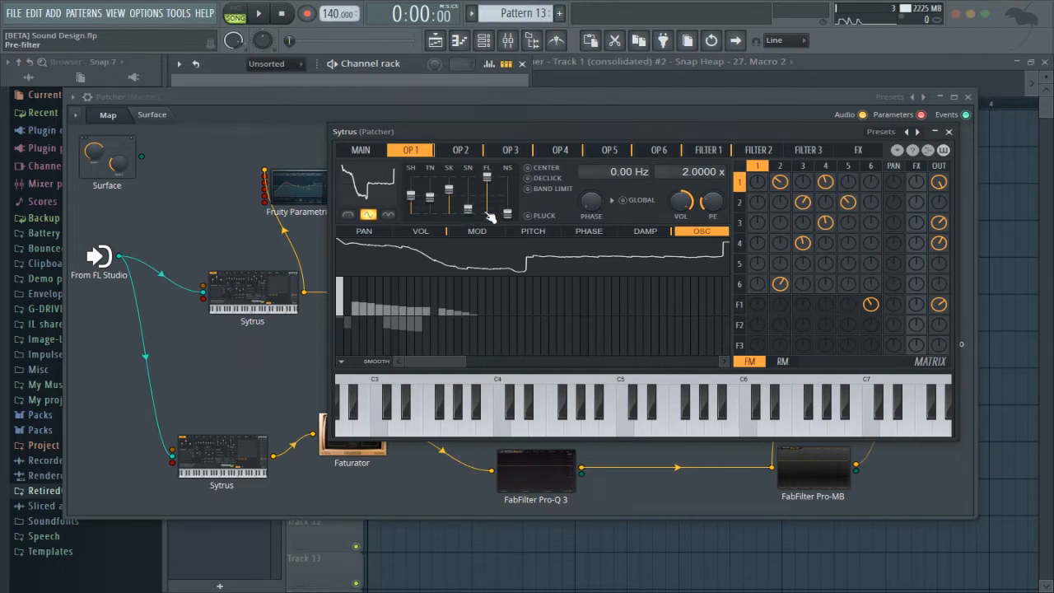
pyautogui.moveTo(565, 125); pyautogui.dragTo(525, 119)
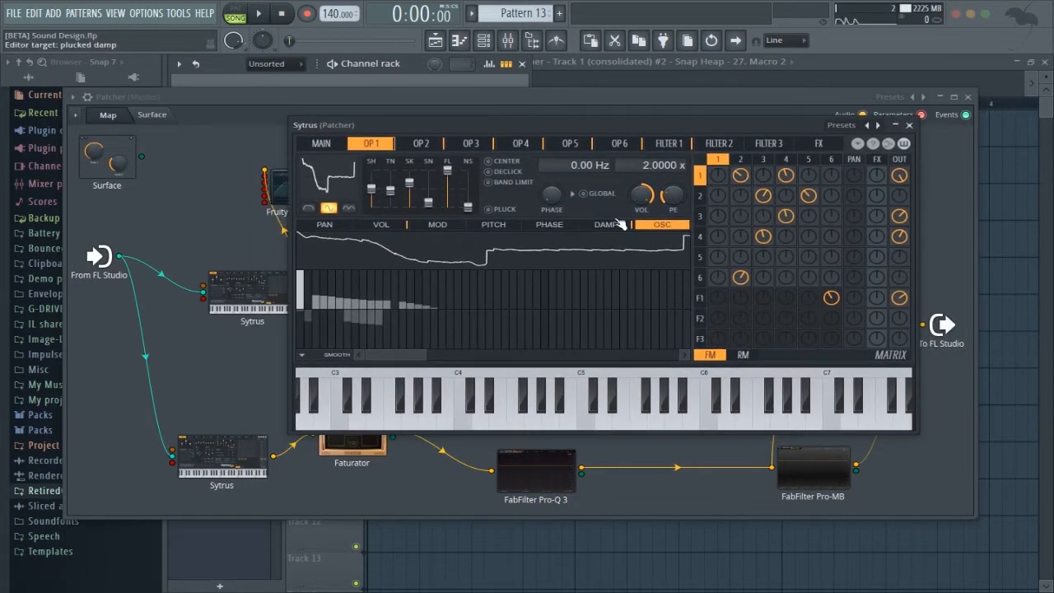
# Examine the oscillator shapes of Sytrus operators 2, 6, 3, 5 and 4 in turn.
pyautogui.click(420, 144)
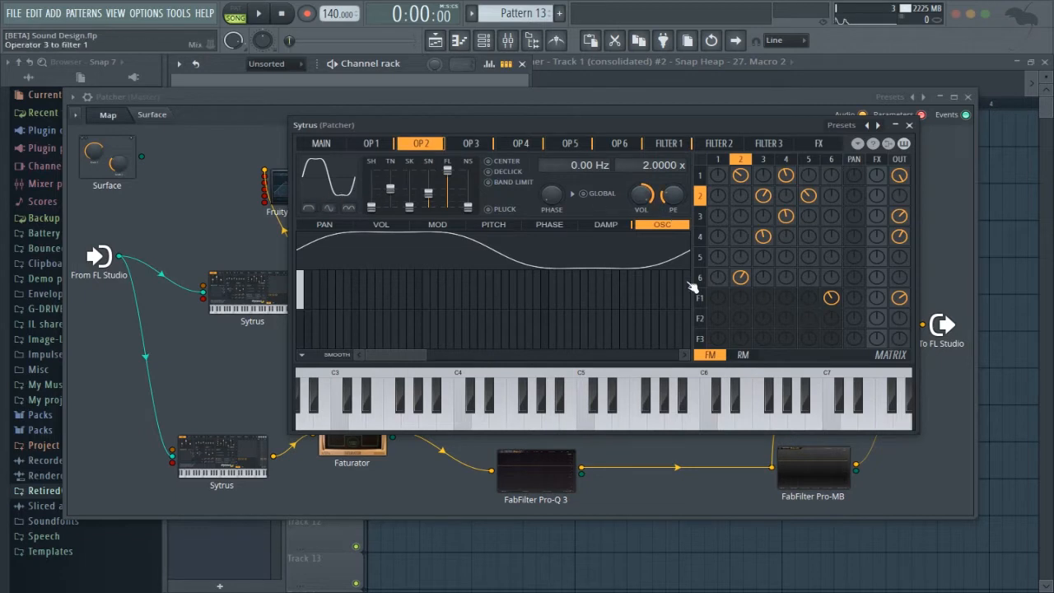
pyautogui.click(626, 145)
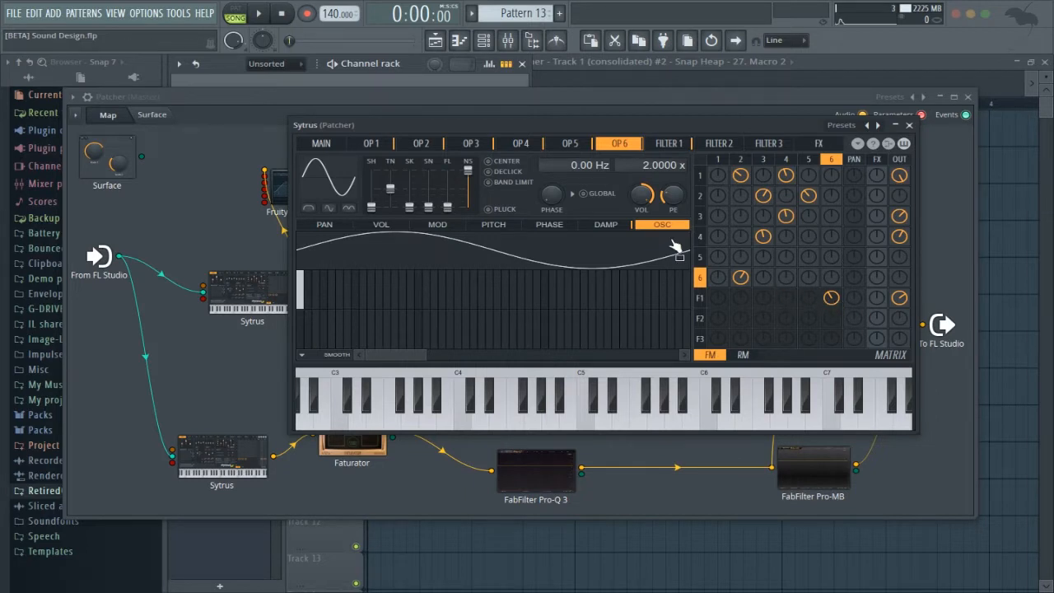
pyautogui.click(482, 147)
pyautogui.click(552, 148)
pyautogui.click(521, 148)
# Return to operator 3 and switch its active waveform modifier off and back on to compare the shapes.
pyautogui.click(478, 147)
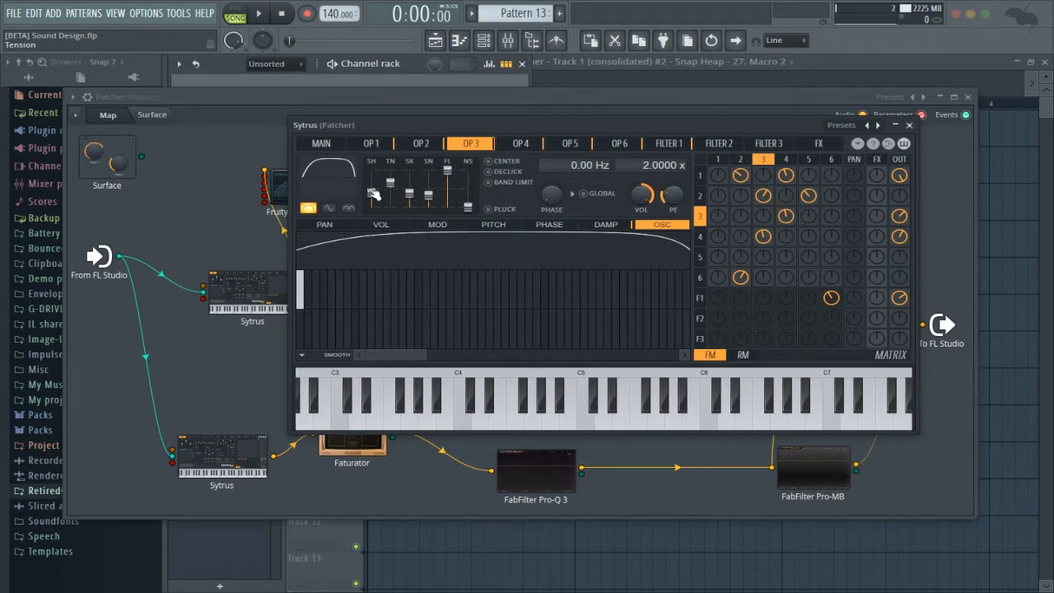
pyautogui.click(312, 210)
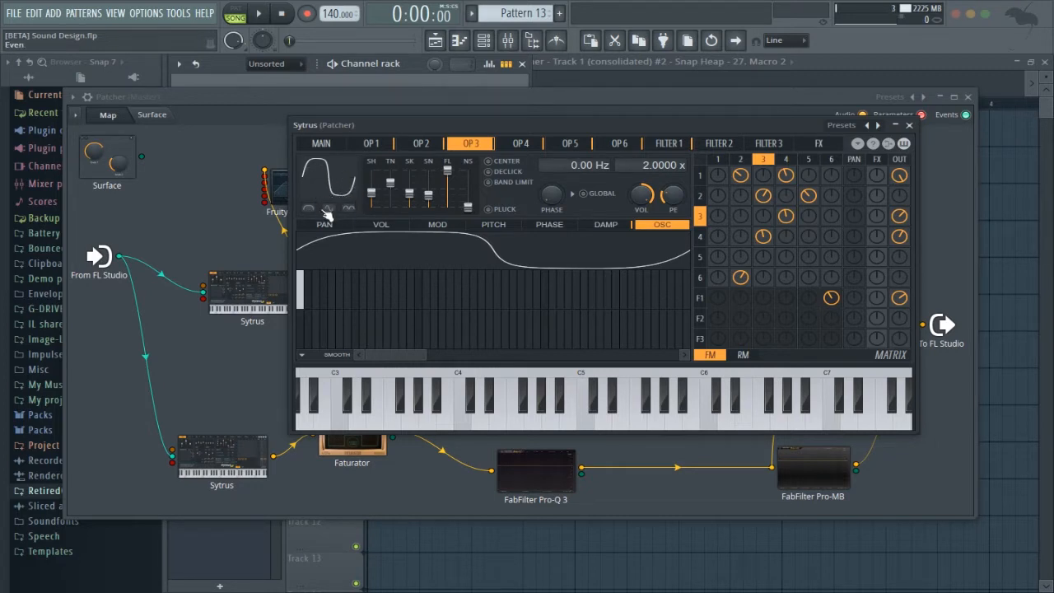
pyautogui.click(310, 210)
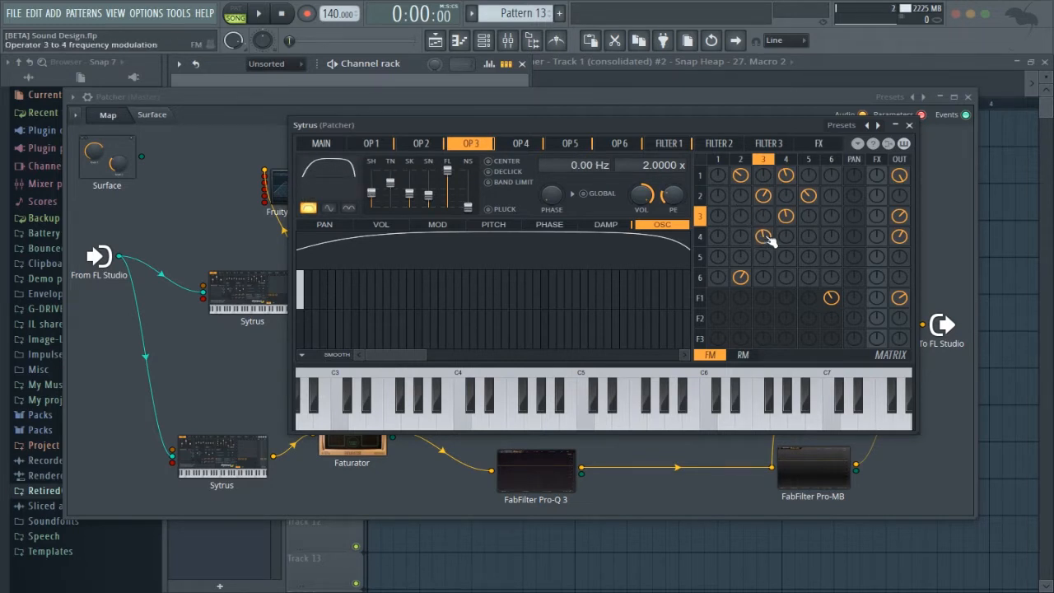
# Examine operator 4 and the RM matrix, comparing it with operator 3.
pyautogui.click(524, 147)
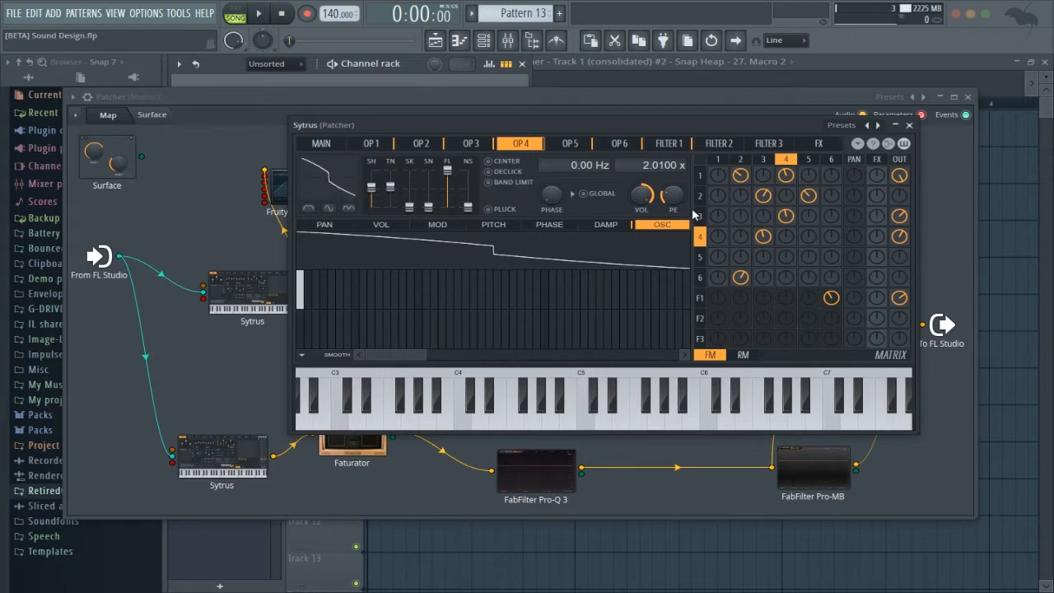
pyautogui.click(743, 356)
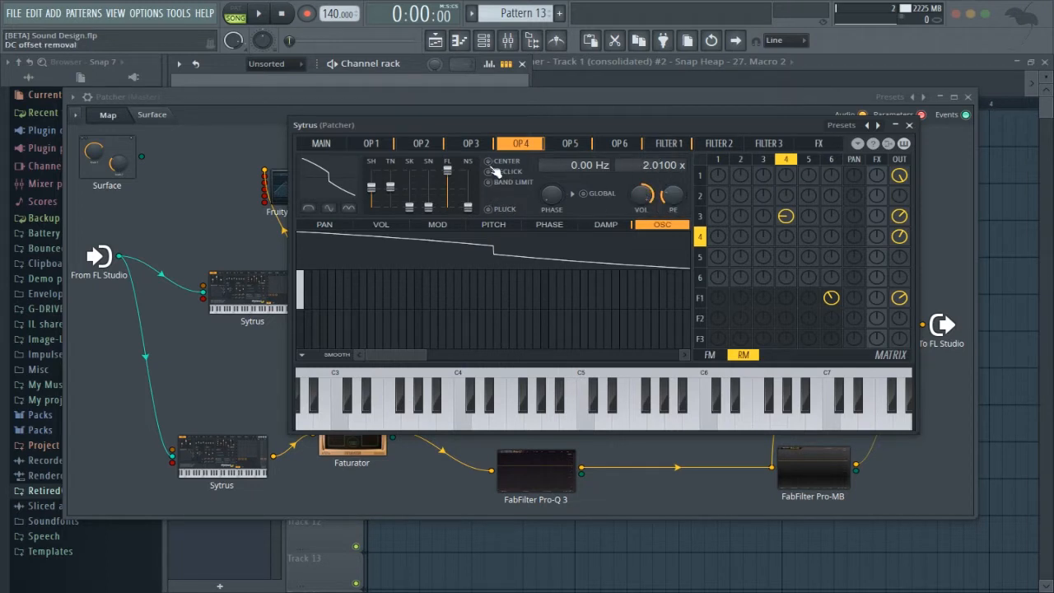
pyautogui.click(475, 146)
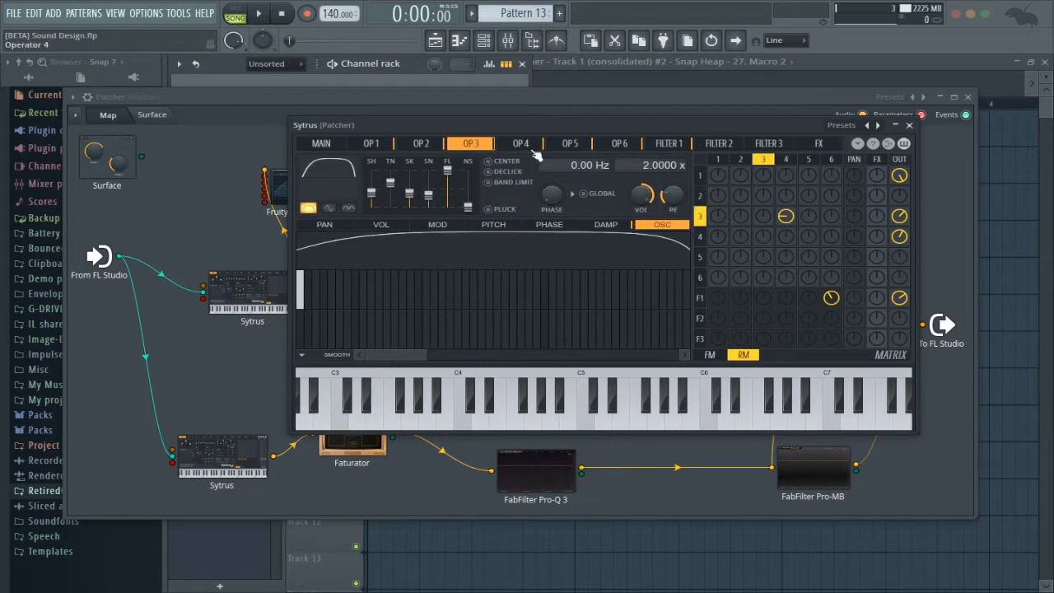
pyautogui.click(526, 145)
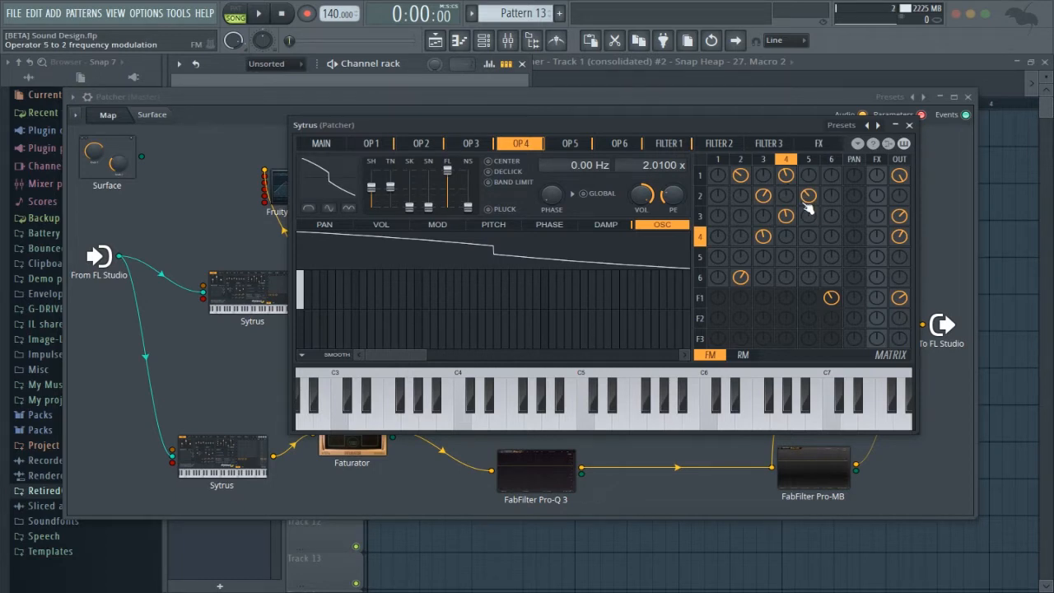
# View operator 5 and the main settings of Sytrus, and close the synth.
pyautogui.click(570, 148)
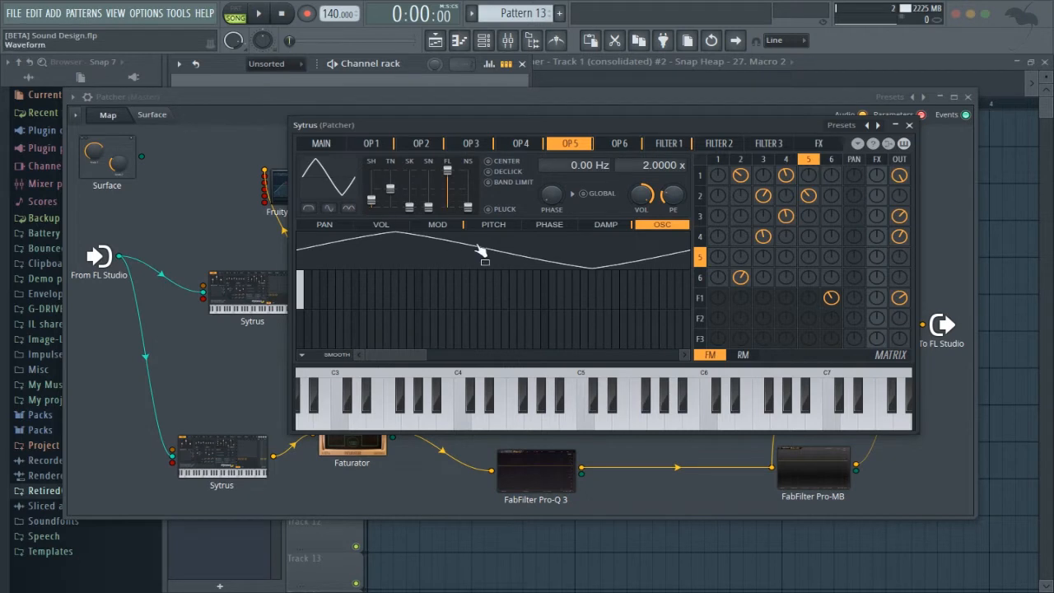
pyautogui.click(328, 145)
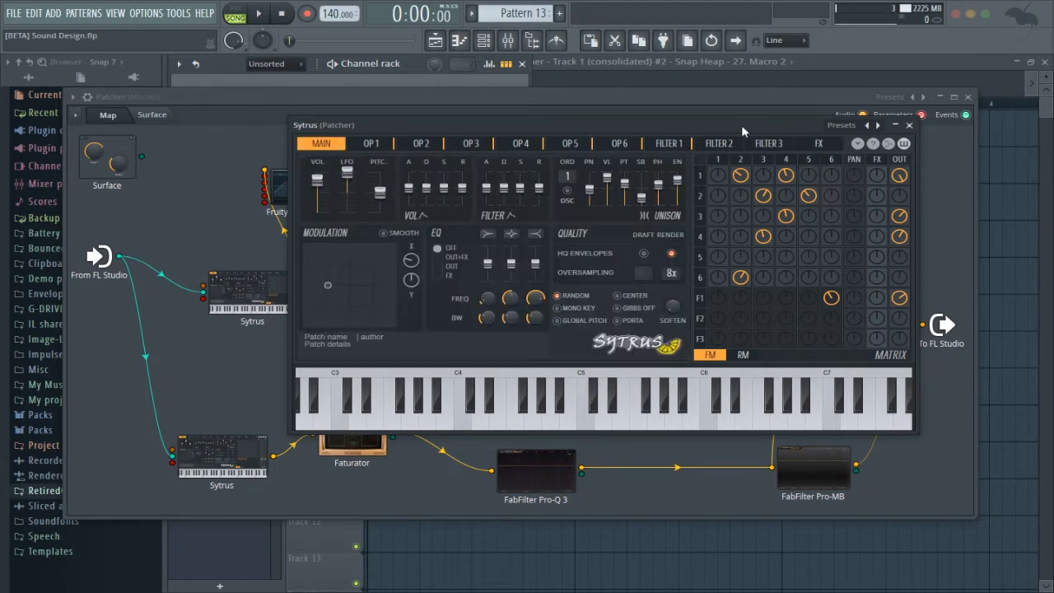
pyautogui.click(909, 125)
# Disconnect FabFilter Pro-MB from To FL Studio, connect Fruity Parametric EQ 2 directly to that output, and audition the sound.
pyautogui.moveTo(922, 324); pyautogui.dragTo(878, 312)
pyautogui.moveTo(922, 324); pyautogui.dragTo(825, 298)
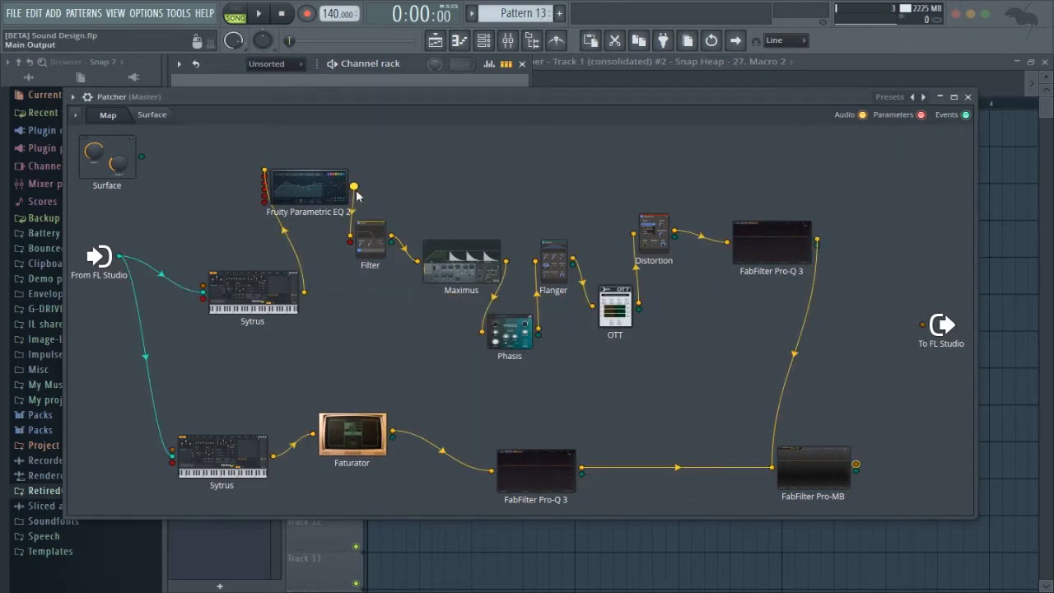
pyautogui.moveTo(353, 186); pyautogui.dragTo(914, 329)
pyautogui.press('space')
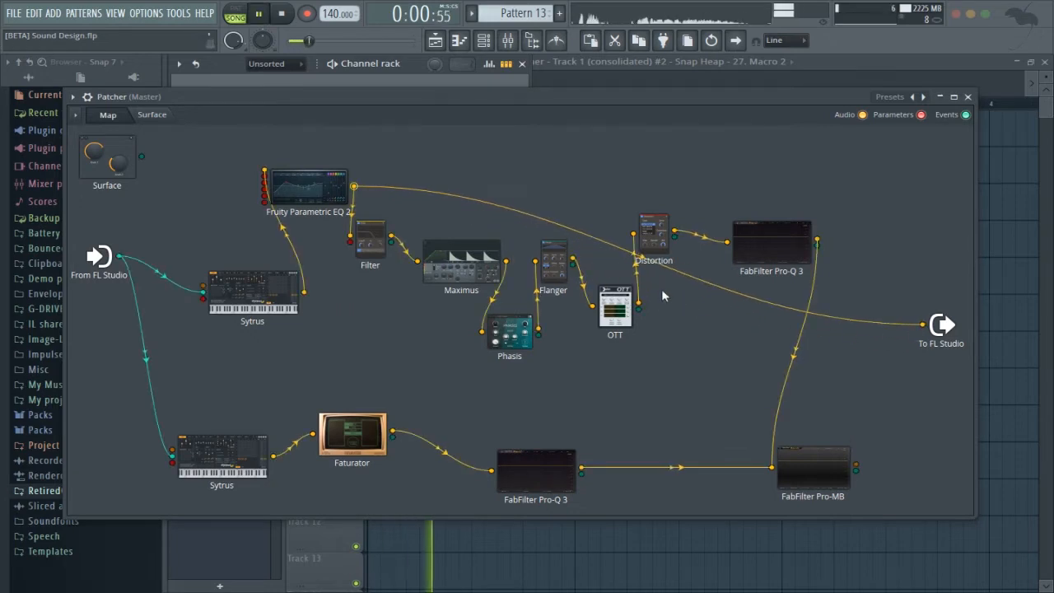
pyautogui.moveTo(320, 188)
pyautogui.mouseDown()
pyautogui.moveTo(384, 177)
pyautogui.moveTo(330, 172)
pyautogui.mouseUp()
pyautogui.press('space')
# Open Fruity Parametric EQ 2 and play the arrangement to watch its notch bands move.
pyautogui.doubleClick(331, 172)
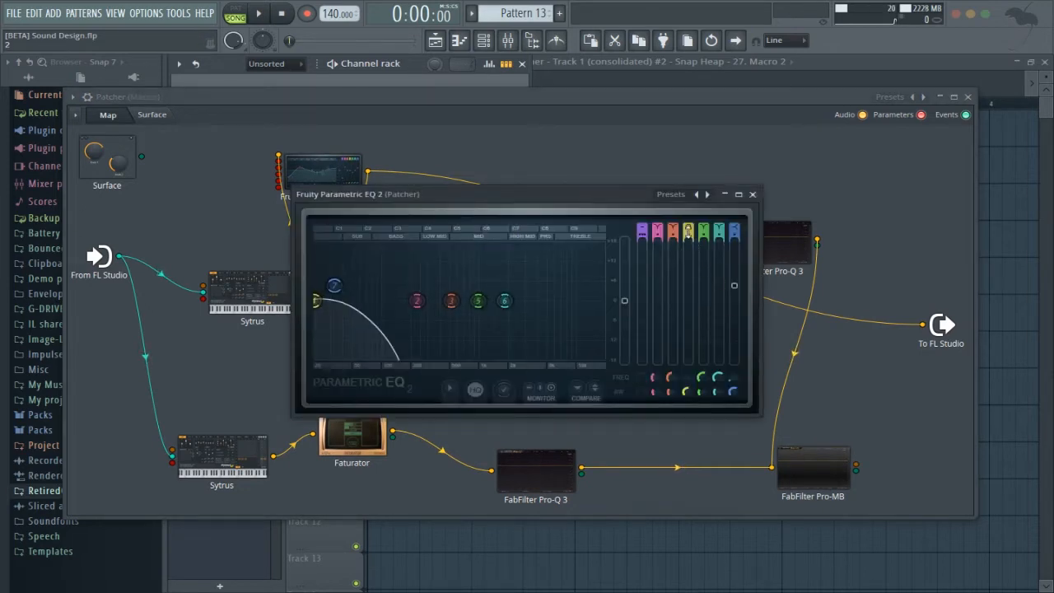
pyautogui.moveTo(565, 193); pyautogui.dragTo(549, 143)
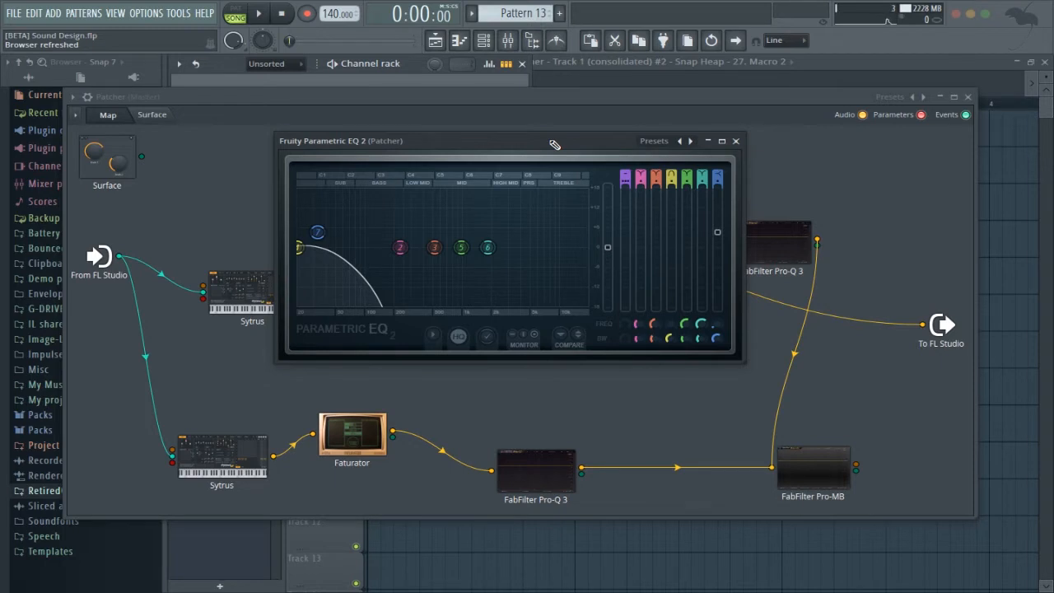
pyautogui.moveTo(437, 264)
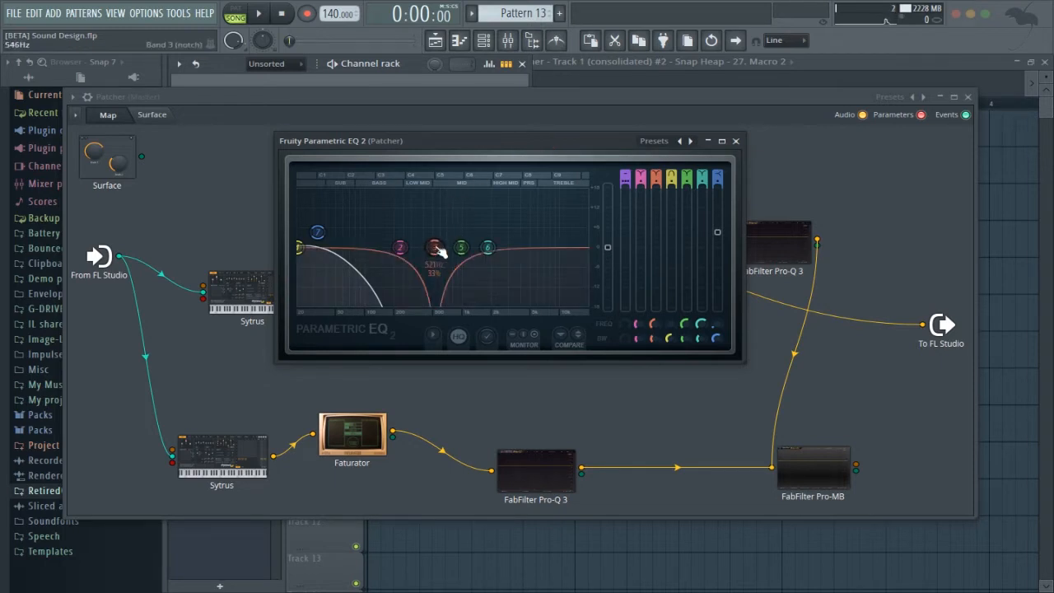
pyautogui.press('space')
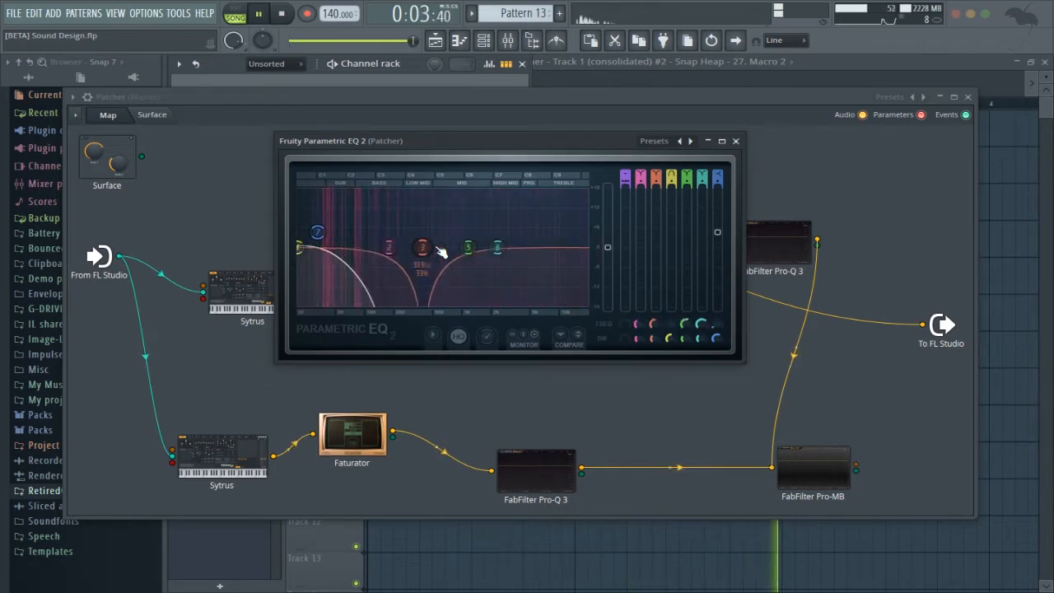
pyautogui.press('space')
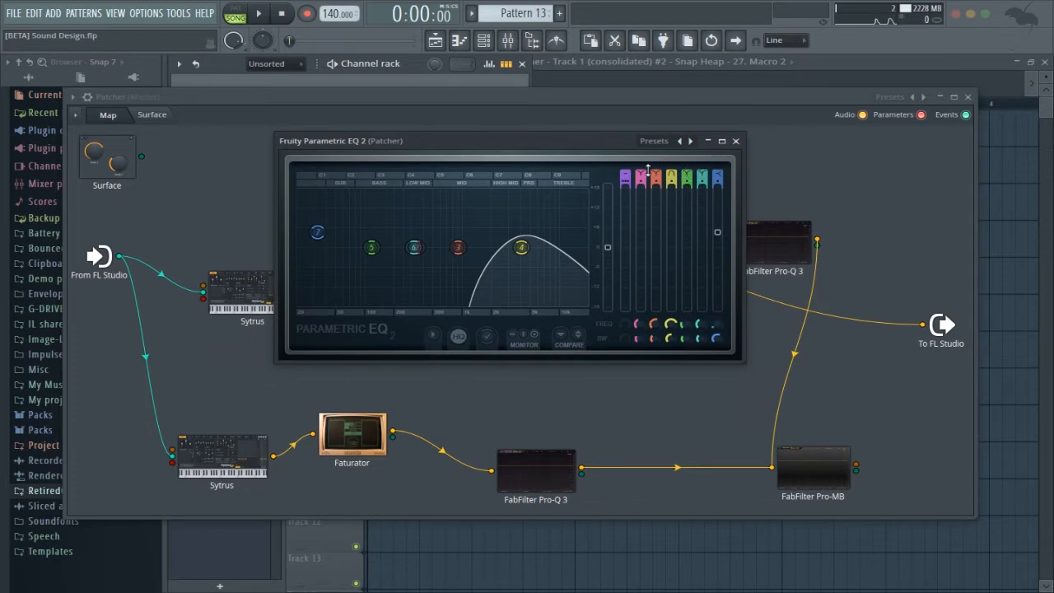
# Replay short passages to examine the automated EQ bands, including bands 4 and 7, and close the equalizer.
pyautogui.press('space')
pyautogui.press('space')
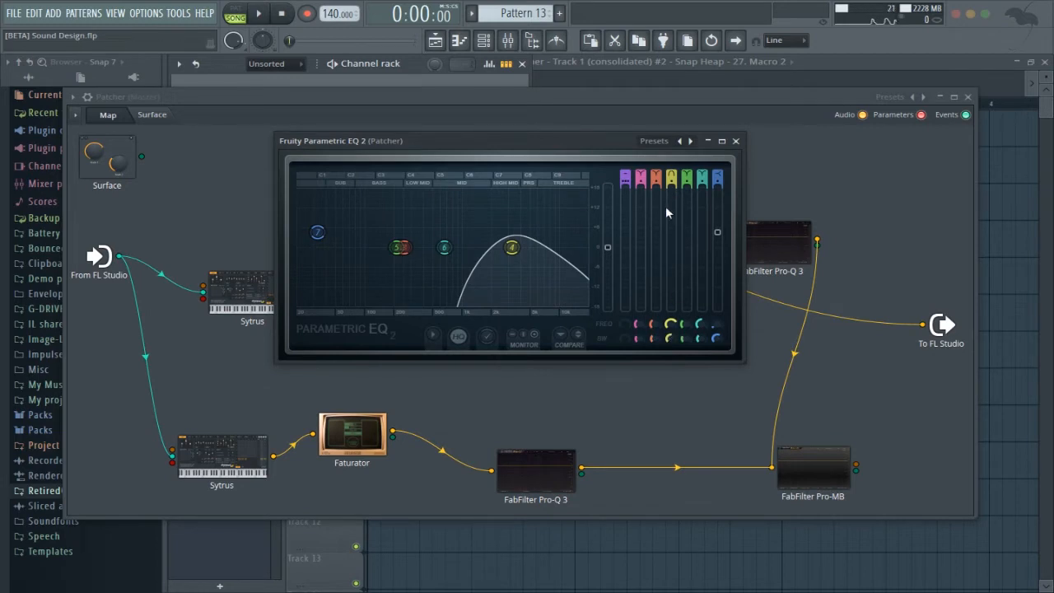
pyautogui.press('space')
pyautogui.press('space')
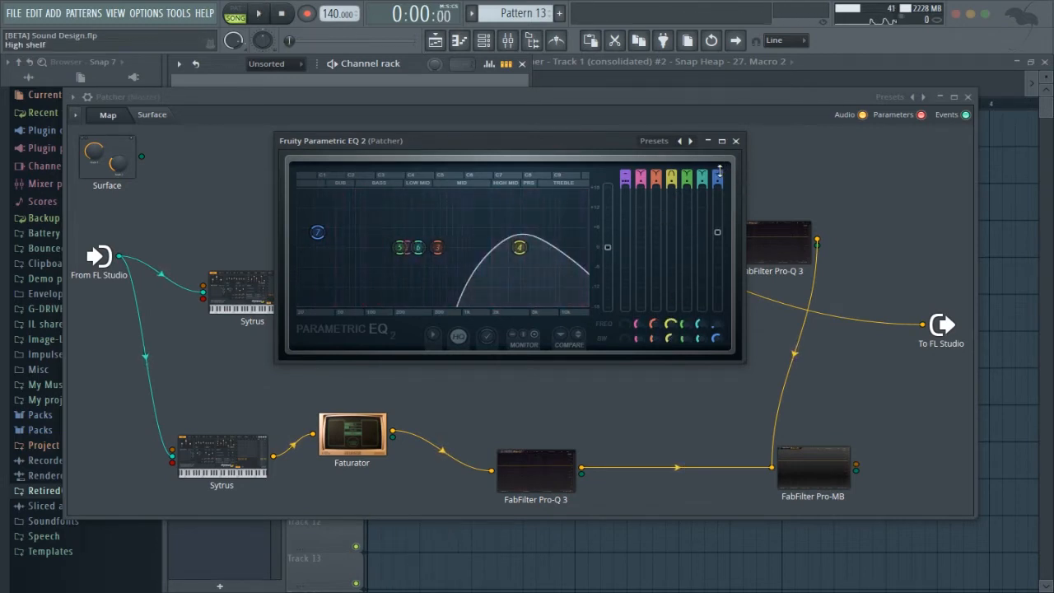
pyautogui.click(717, 231)
pyautogui.press('space')
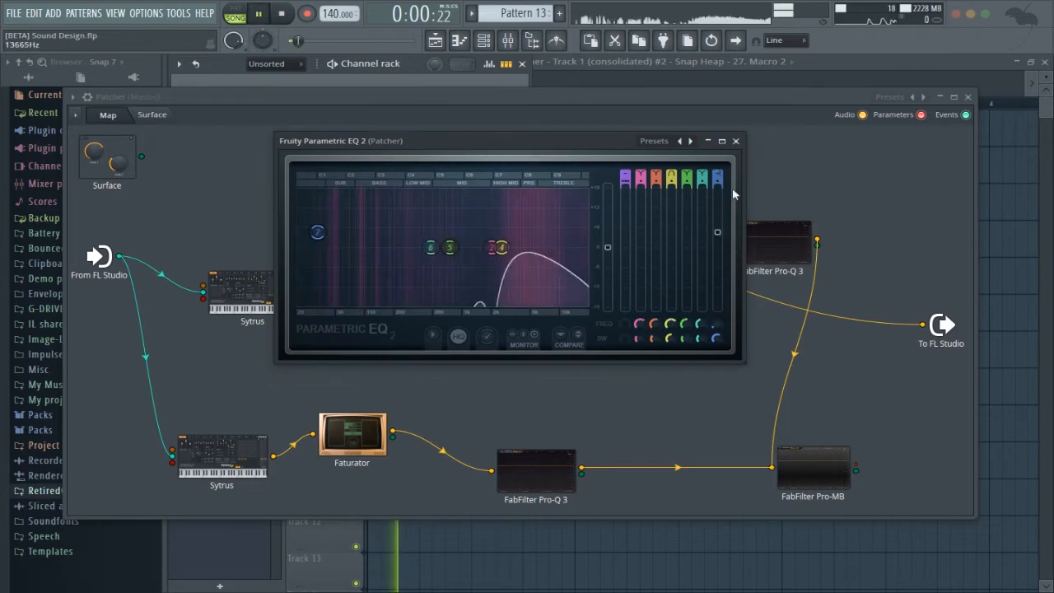
pyautogui.press('space')
pyautogui.click(736, 140)
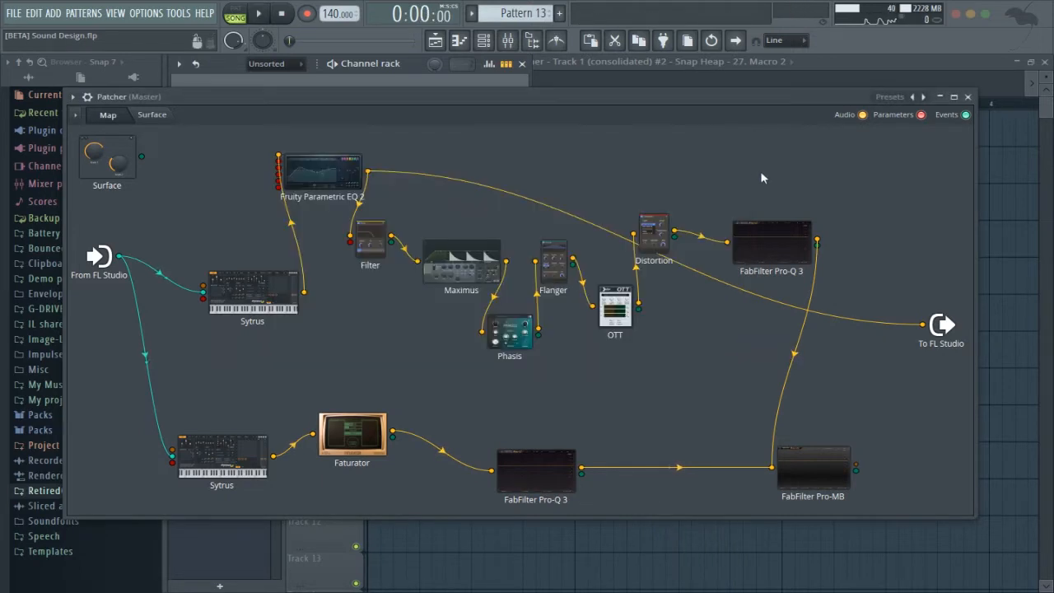
# Replace the Fruity Parametric EQ 2 connection to To FL Studio with a direct connection from Filter.
pyautogui.moveTo(314, 173); pyautogui.dragTo(318, 192)
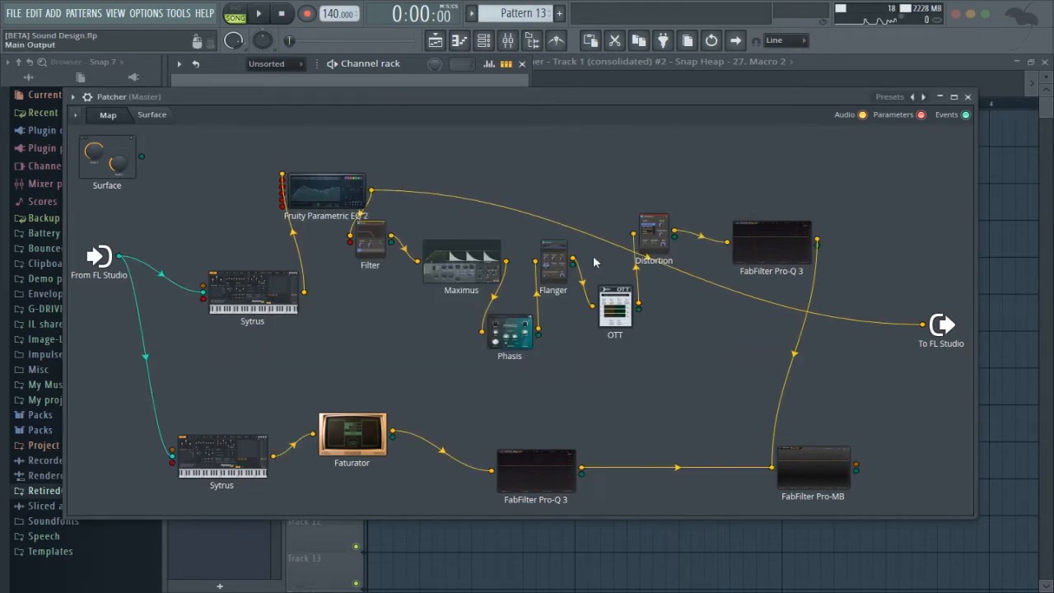
pyautogui.moveTo(923, 324); pyautogui.dragTo(774, 280)
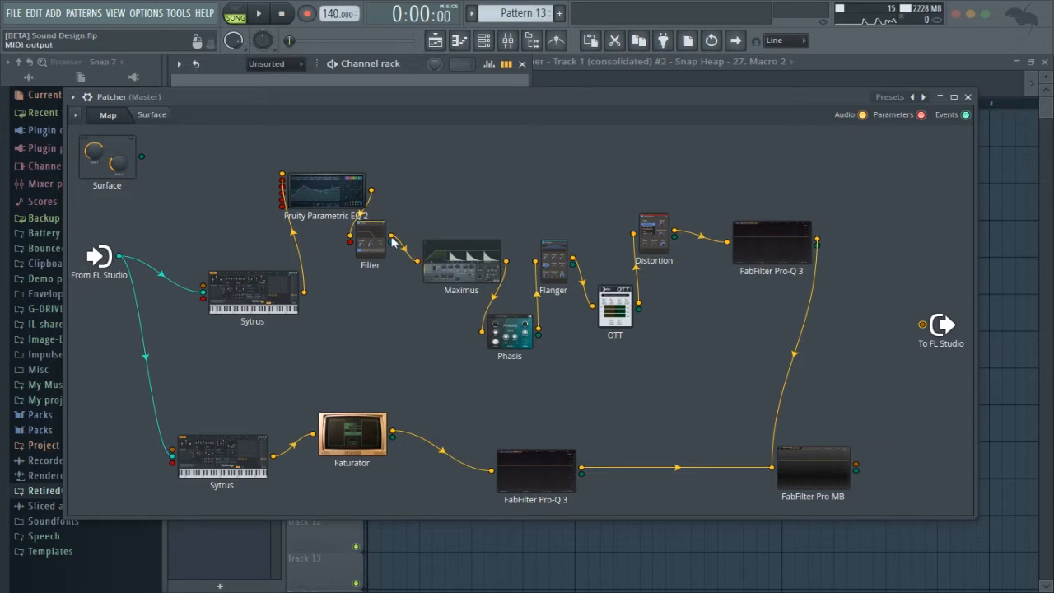
pyautogui.moveTo(393, 239); pyautogui.dragTo(923, 325)
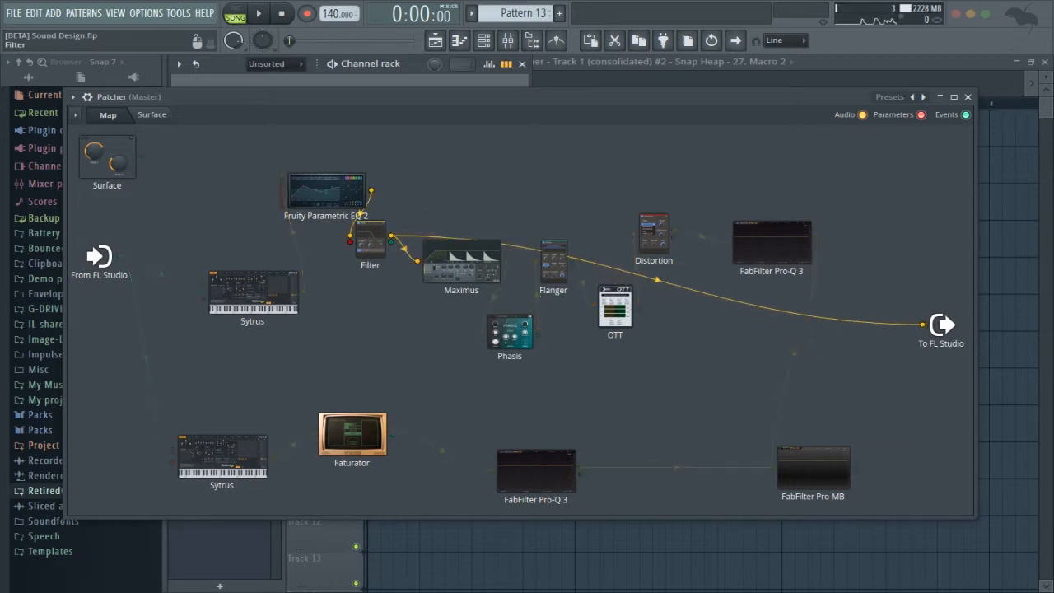
# Move the Filter module beside Fruity Parametric EQ 2 and open its settings clear of the neighbouring modules.
pyautogui.moveTo(370, 238); pyautogui.dragTo(399, 213)
pyautogui.doubleClick(400, 213)
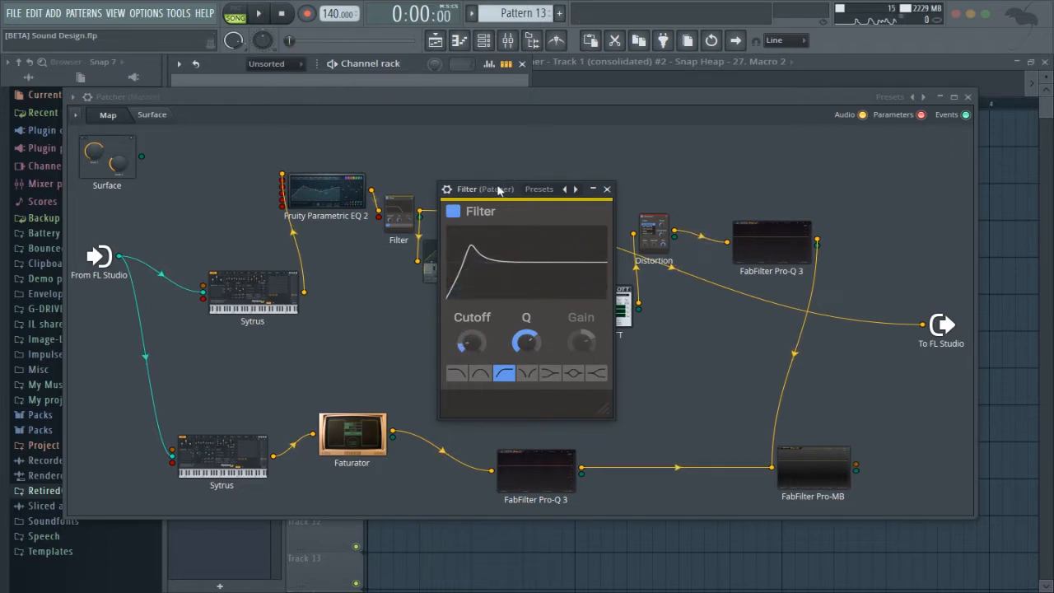
pyautogui.moveTo(498, 190); pyautogui.dragTo(636, 193)
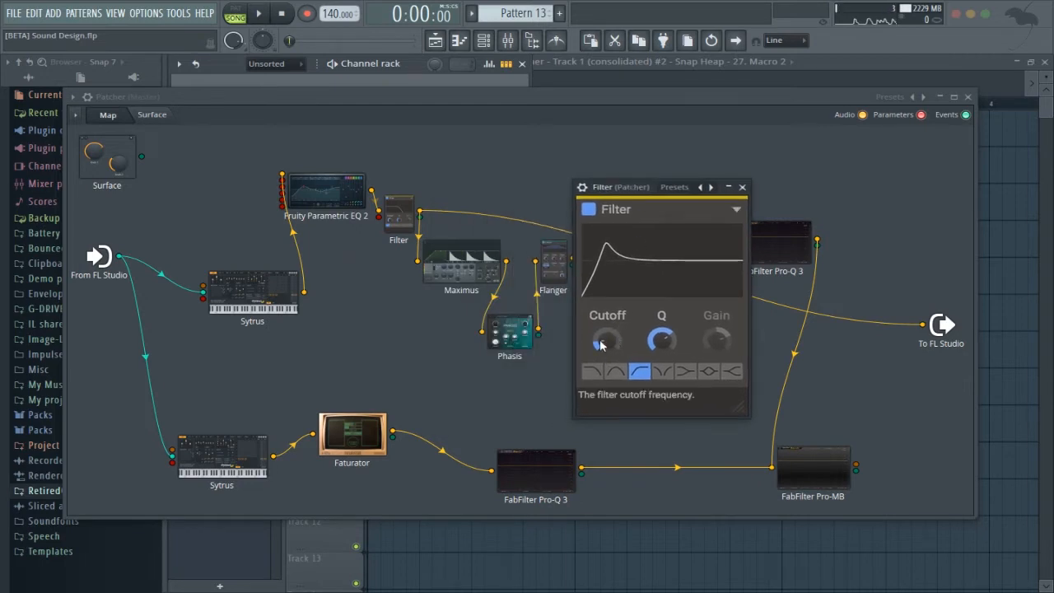
# Adjust the Filter's high-pass cutoff while auditioning it with playback, and close the Filter settings.
pyautogui.scroll(5, 601, 345)
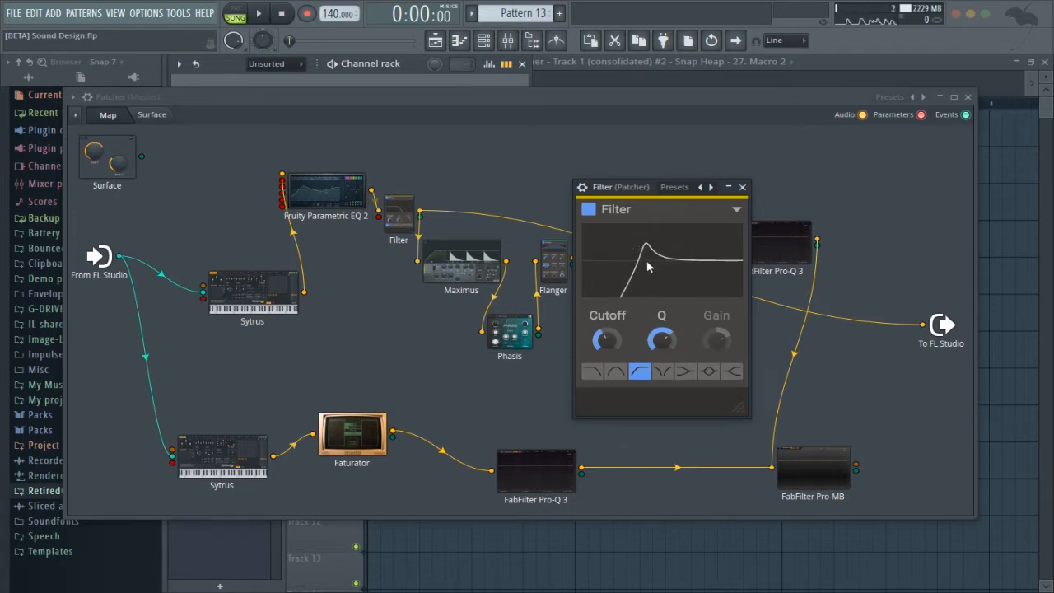
pyautogui.press('space')
pyautogui.moveTo(648, 266); pyautogui.dragTo(630, 266)
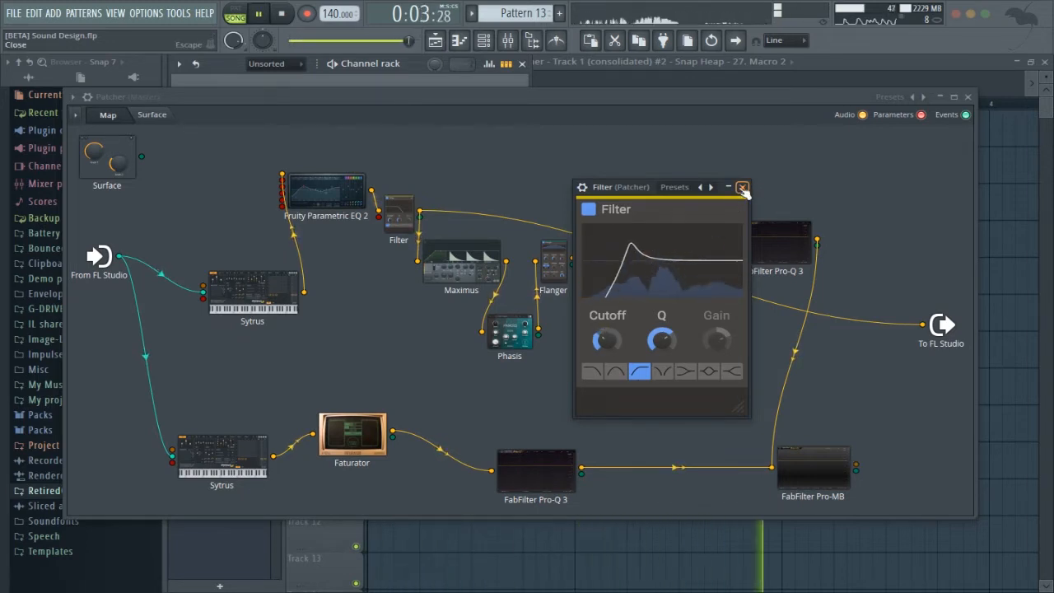
pyautogui.press('space')
pyautogui.click(741, 187)
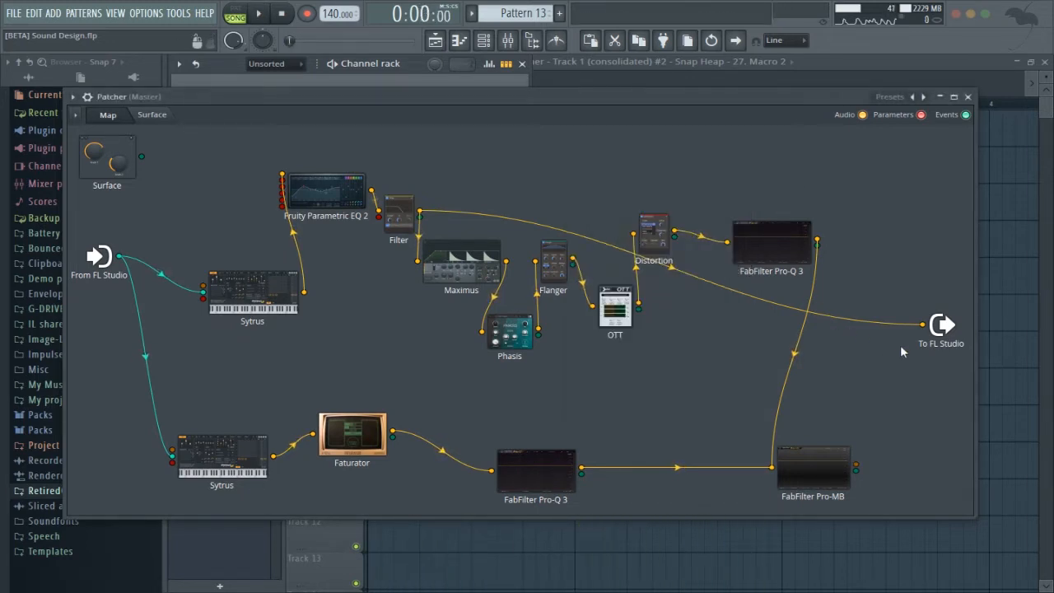
# Replace the Filter connection to To FL Studio with one from Maximus, and reposition Maximus beside Filter.
pyautogui.moveTo(922, 324); pyautogui.dragTo(436, 313)
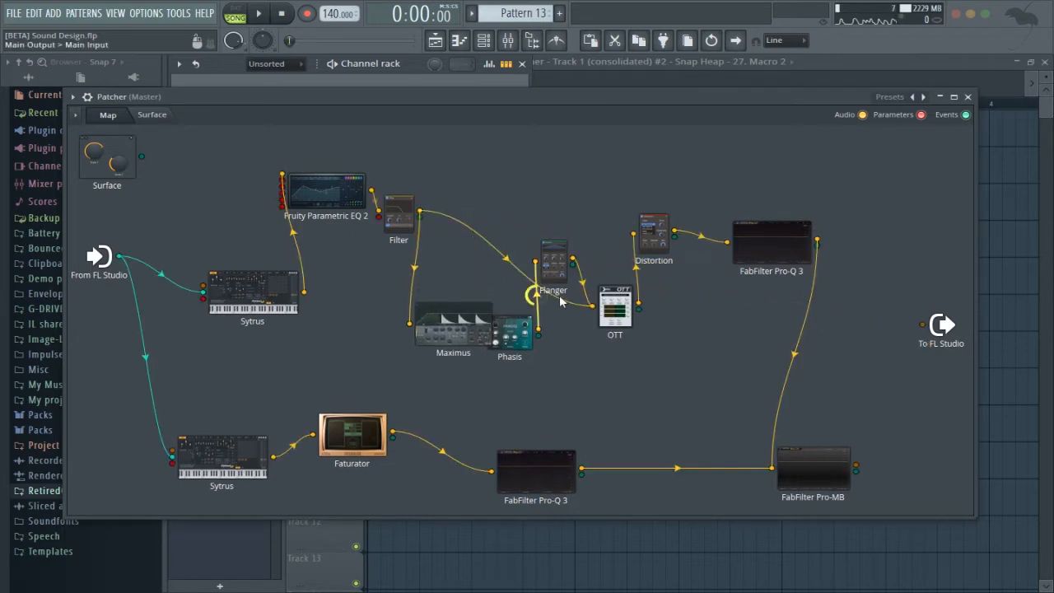
pyautogui.moveTo(591, 305)
pyautogui.mouseDown()
pyautogui.moveTo(567, 256)
pyautogui.moveTo(591, 305)
pyautogui.mouseUp()
pyautogui.click(575, 219)
pyautogui.click(572, 264)
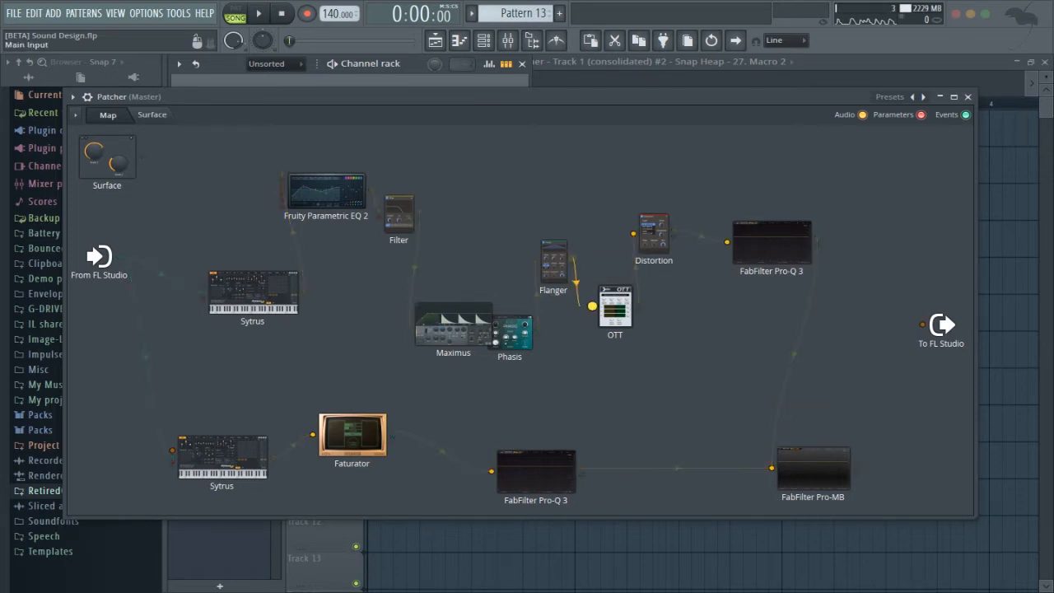
pyautogui.moveTo(481, 326); pyautogui.dragTo(501, 235)
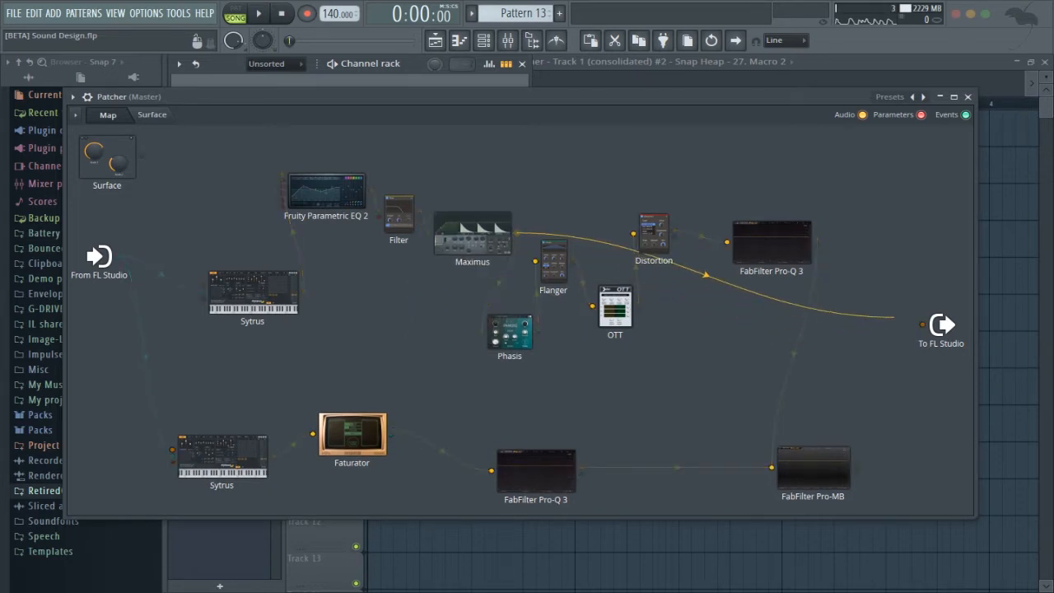
# Open Maximus and play the arrangement to examine the master band's compression.
pyautogui.doubleClick(473, 235)
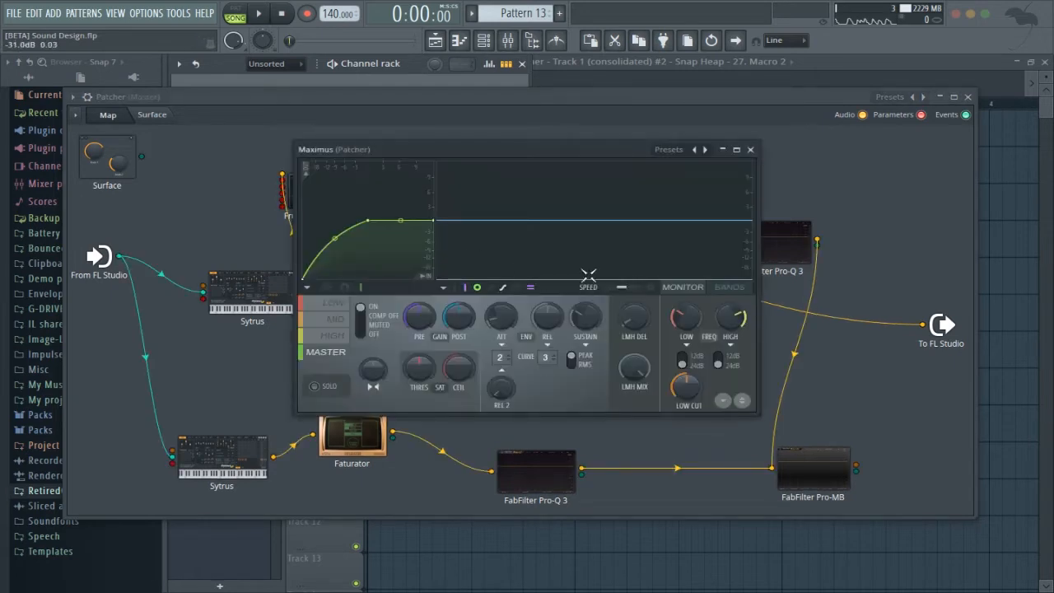
pyautogui.moveTo(500, 152); pyautogui.dragTo(506, 157)
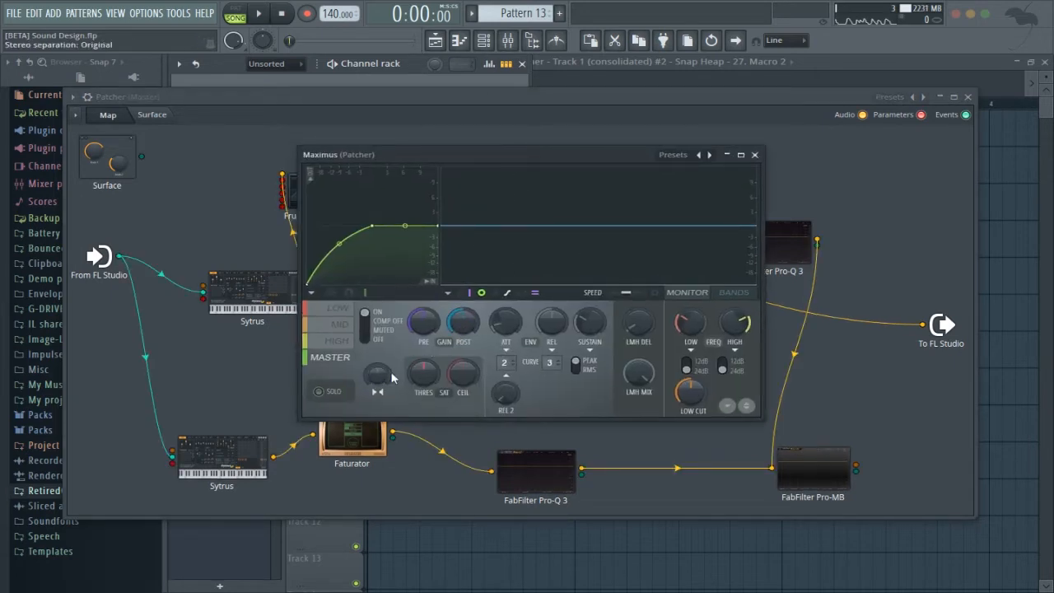
pyautogui.press('space')
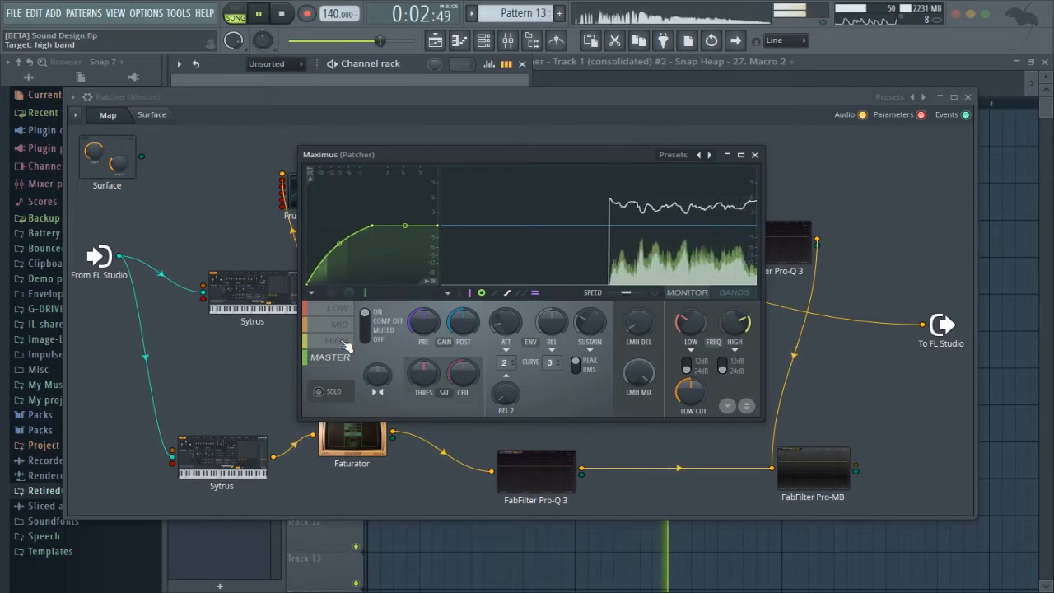
pyautogui.press('space')
# Solo the low band in Maximus, show the band frequency split, and audition it with playback.
pyautogui.click(347, 311)
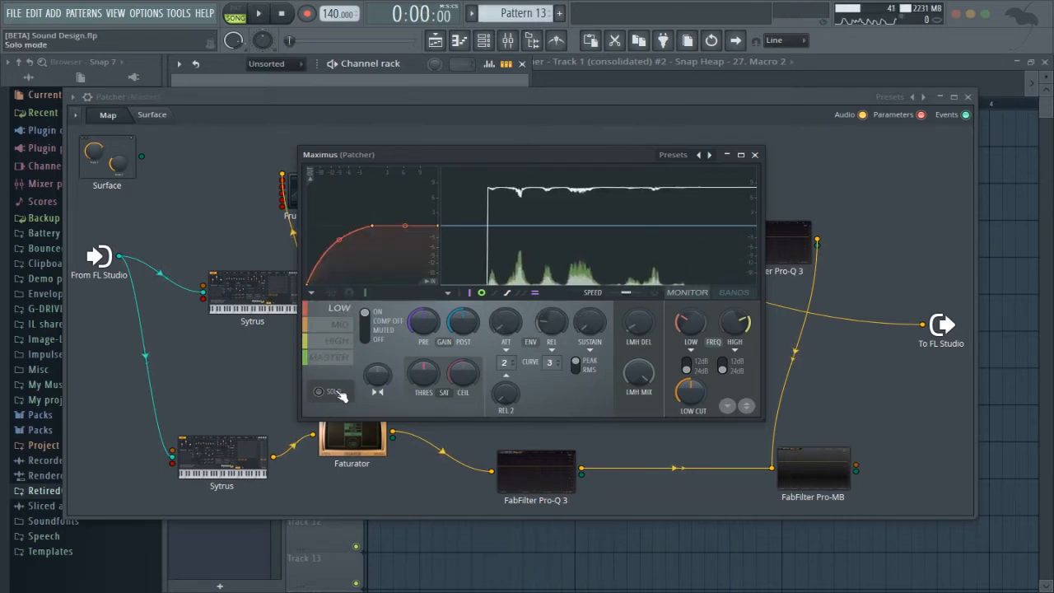
pyautogui.click(741, 294)
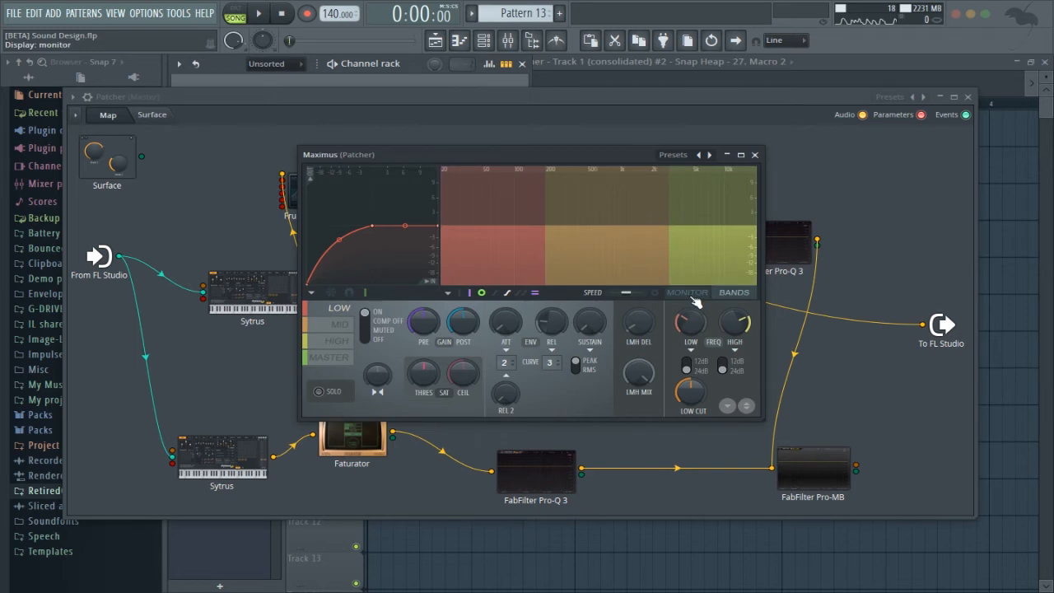
pyautogui.click(334, 393)
pyautogui.press('space')
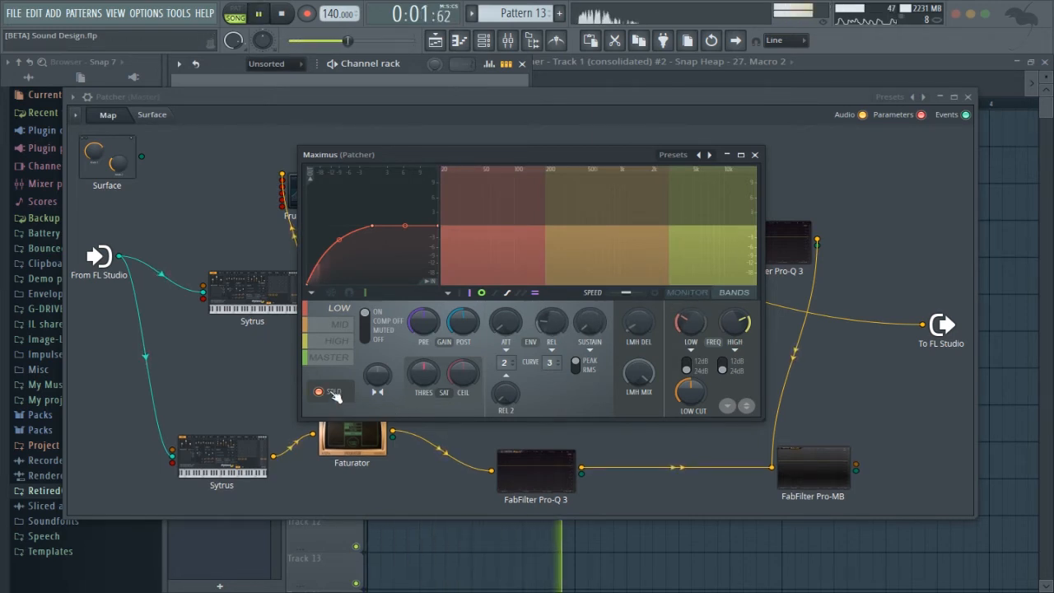
pyautogui.press('space')
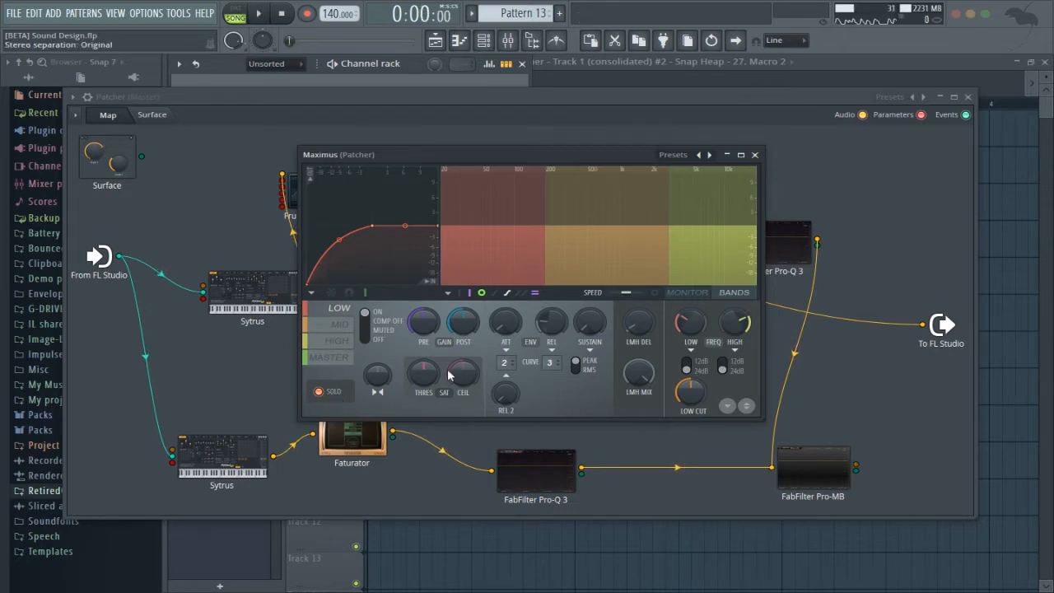
# Return Maximus to the monitor display and audition the soloed mid band.
pyautogui.click(686, 293)
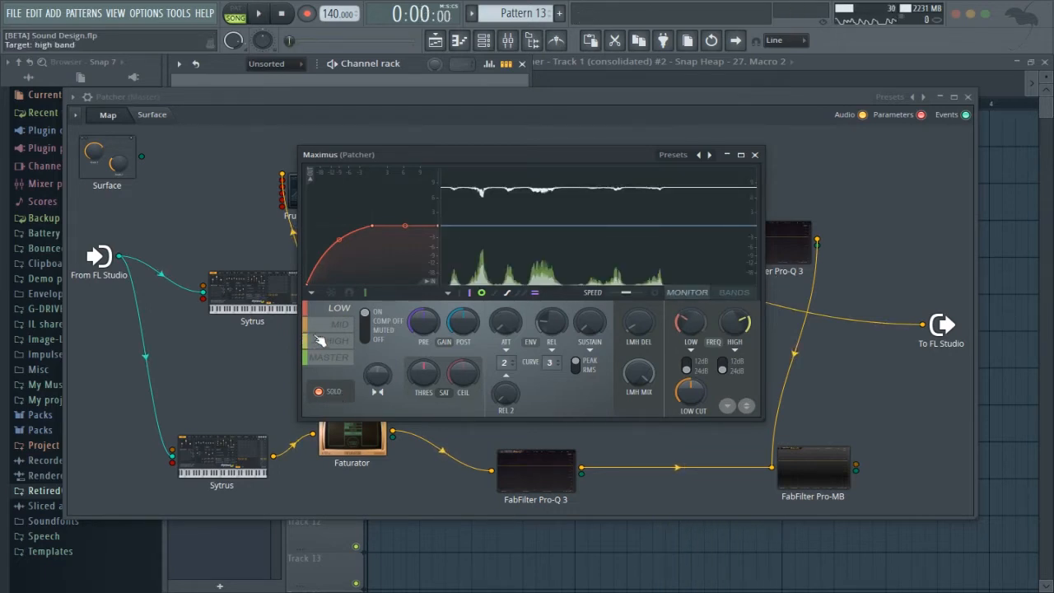
pyautogui.click(337, 324)
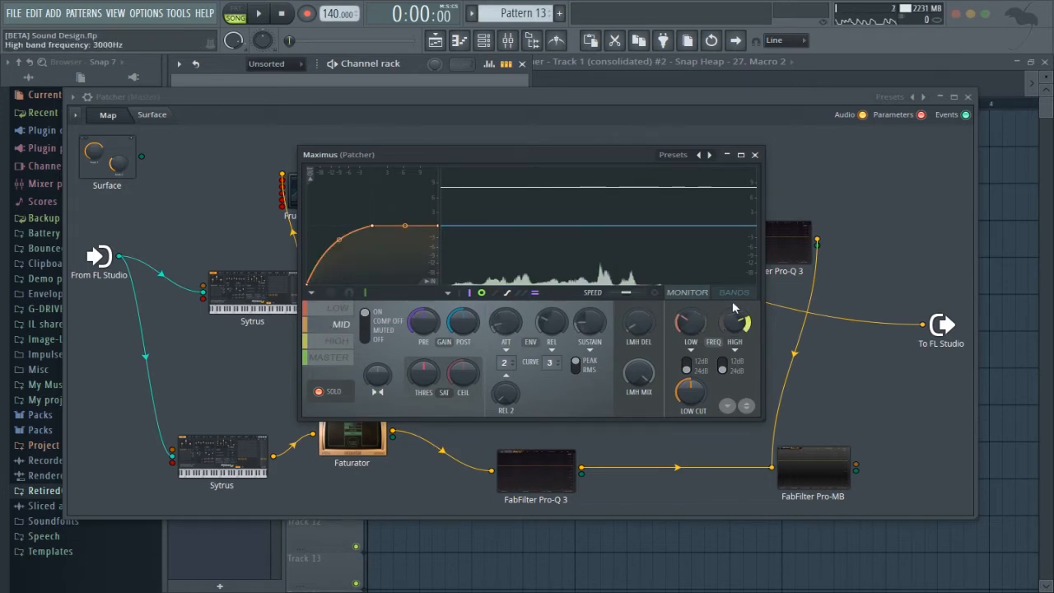
pyautogui.press('space')
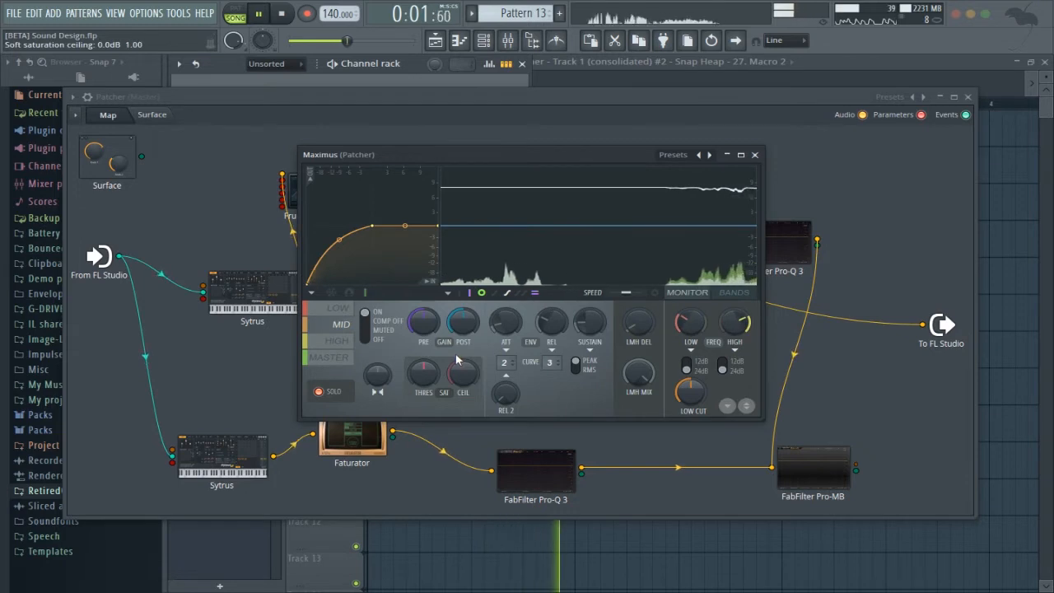
pyautogui.press('space')
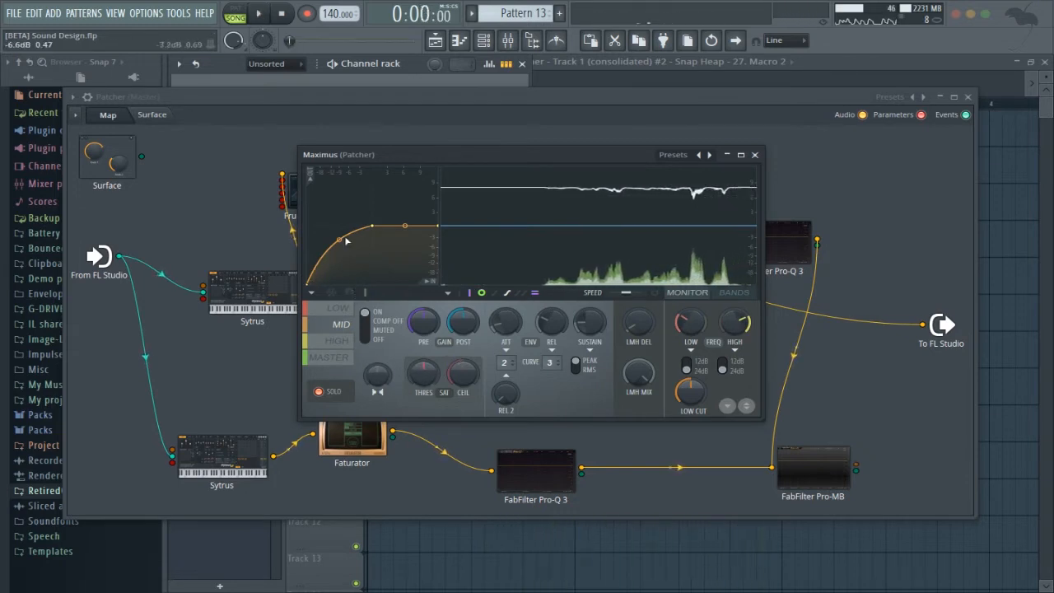
# Play the arrangement in Maximus with the high band selected and again with the master band selected.
pyautogui.click(396, 329)
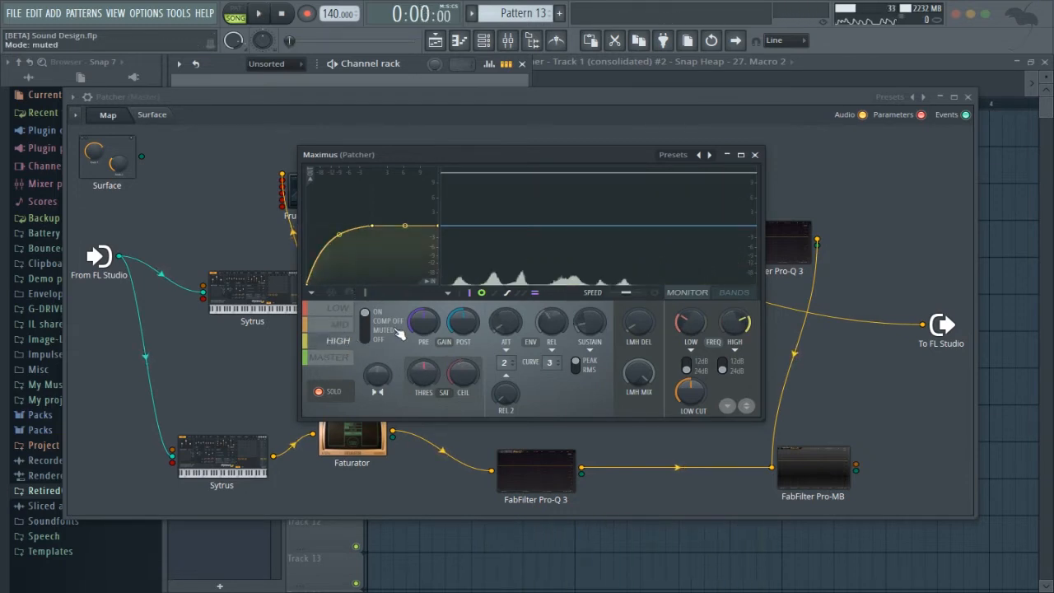
pyautogui.press('space')
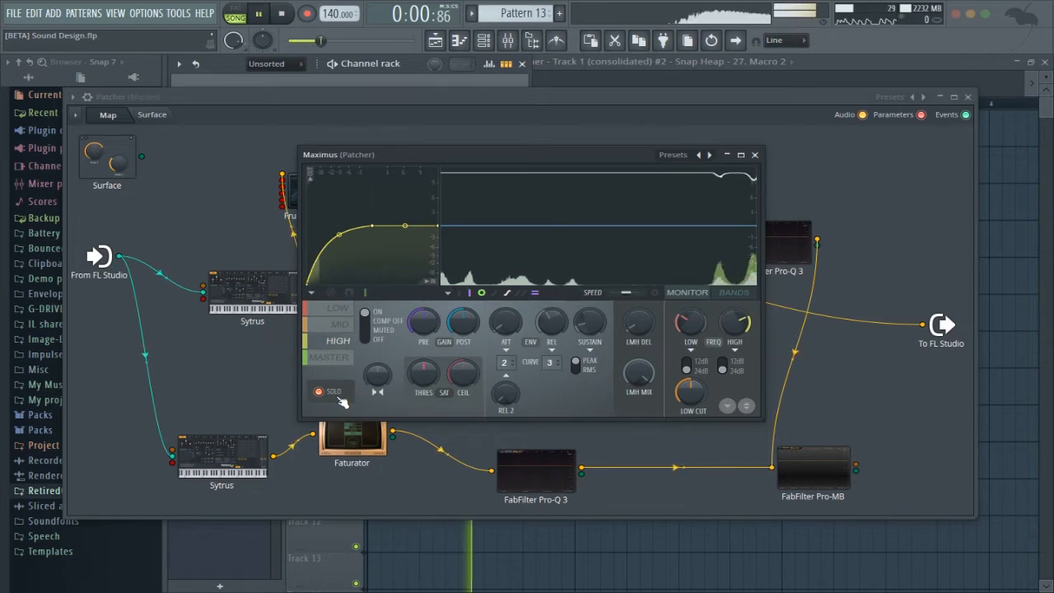
pyautogui.press('space')
pyautogui.press('space')
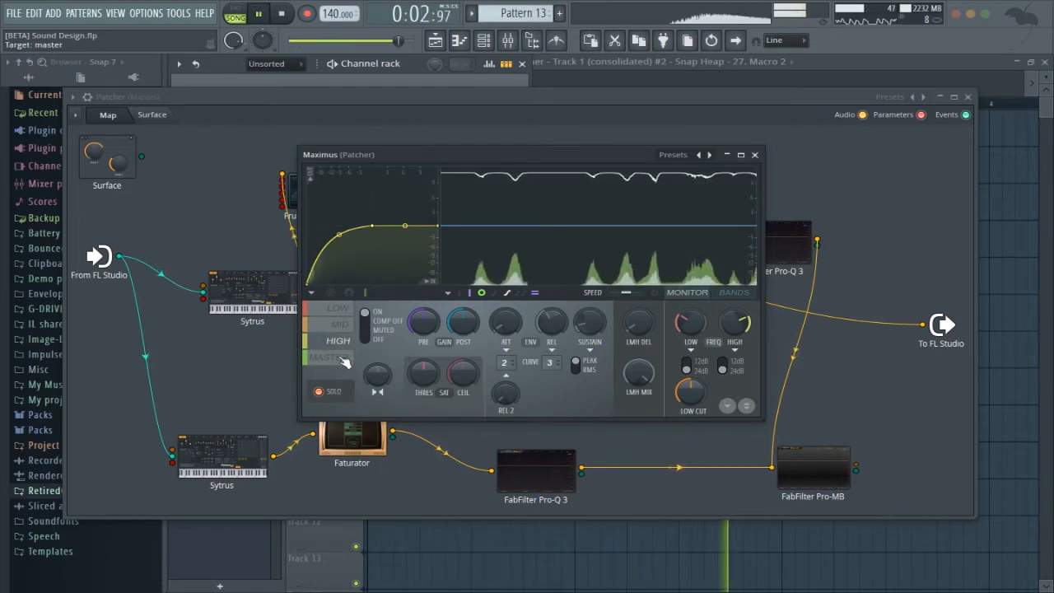
pyautogui.press('space')
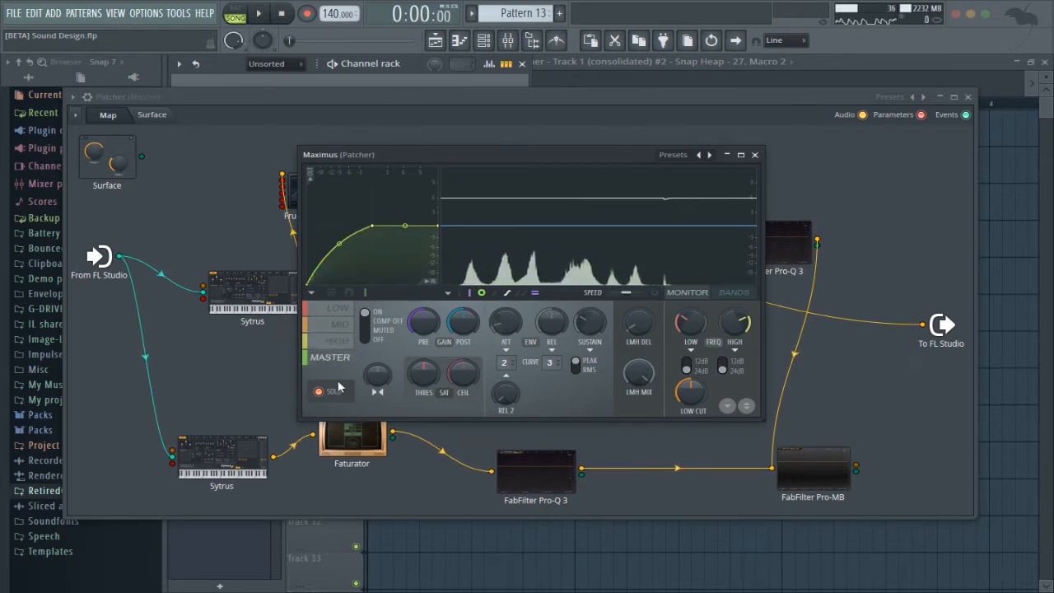
pyautogui.press('space')
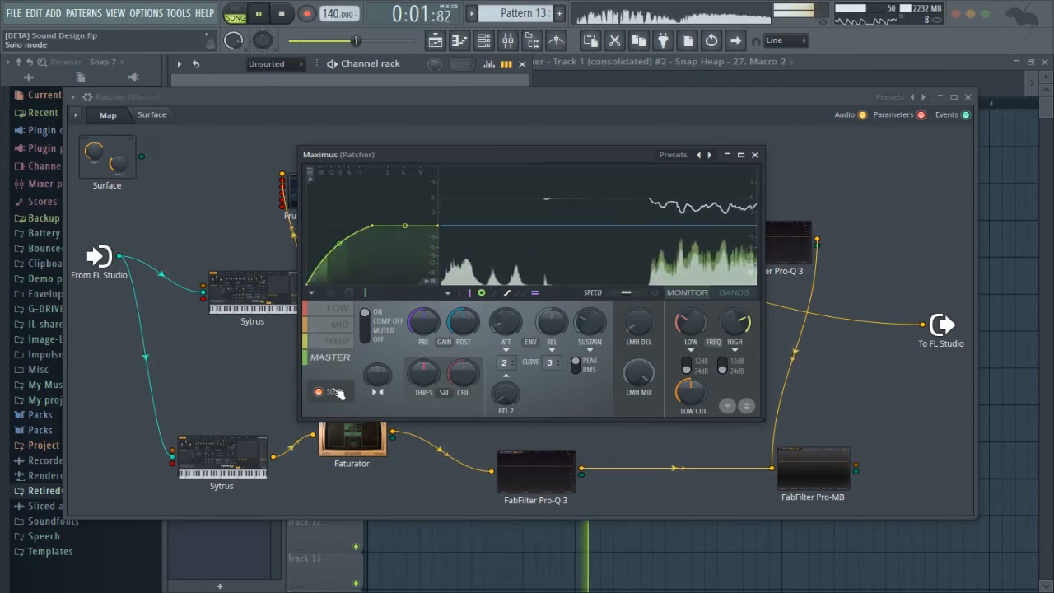
pyautogui.press('space')
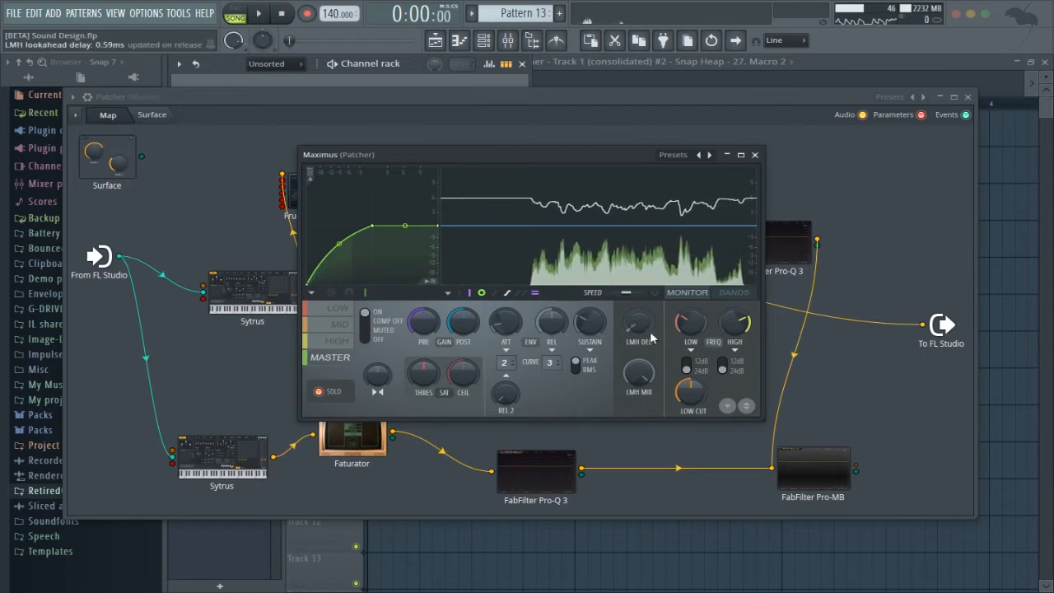
# Review the attack and release settings of the high, mid, low and master bands, and close Maximus.
pyautogui.click(342, 340)
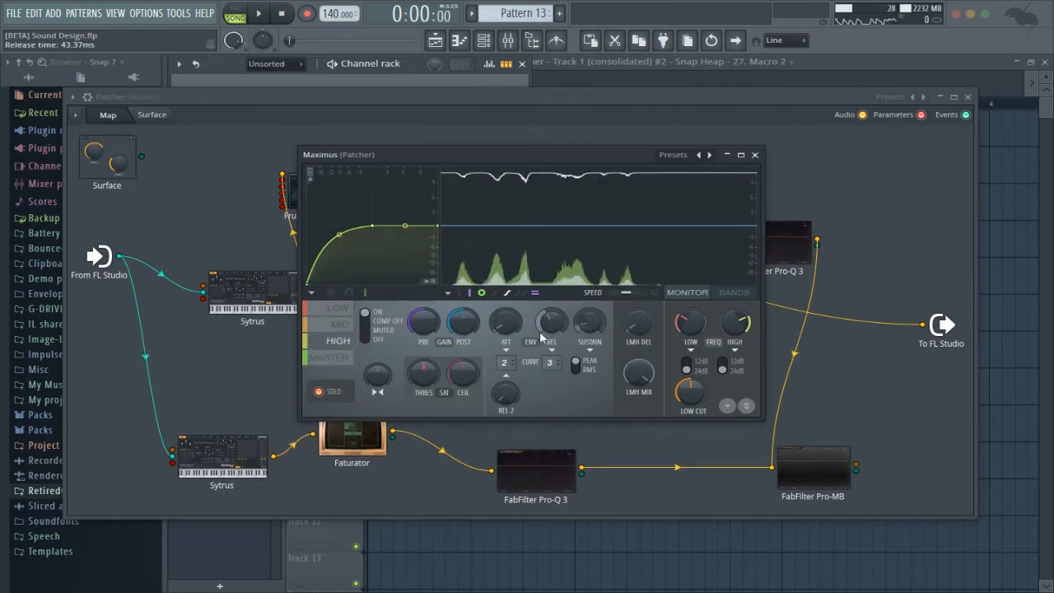
pyautogui.click(315, 326)
pyautogui.click(333, 312)
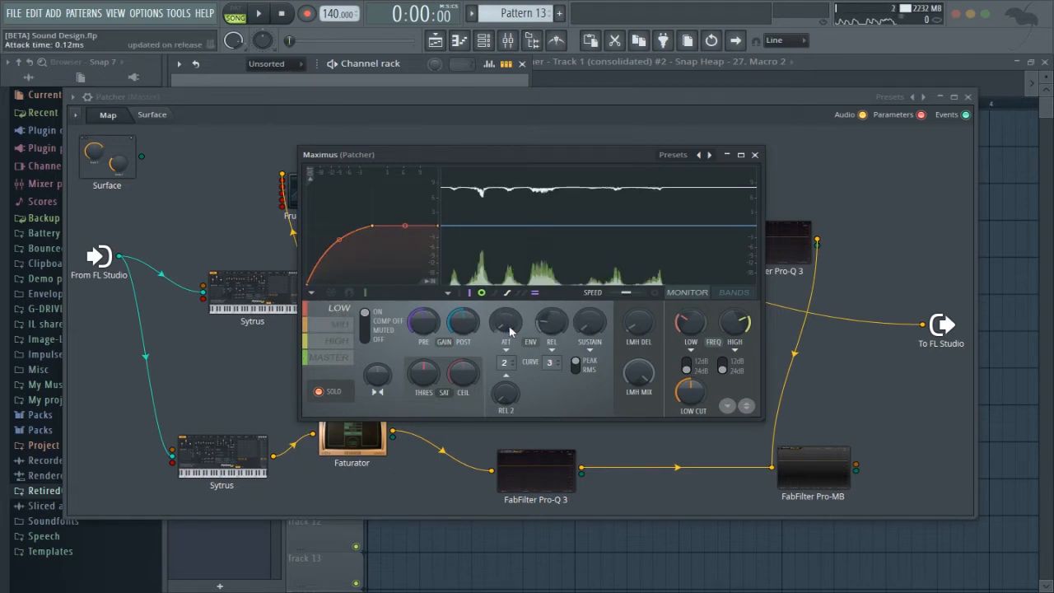
pyautogui.click(330, 356)
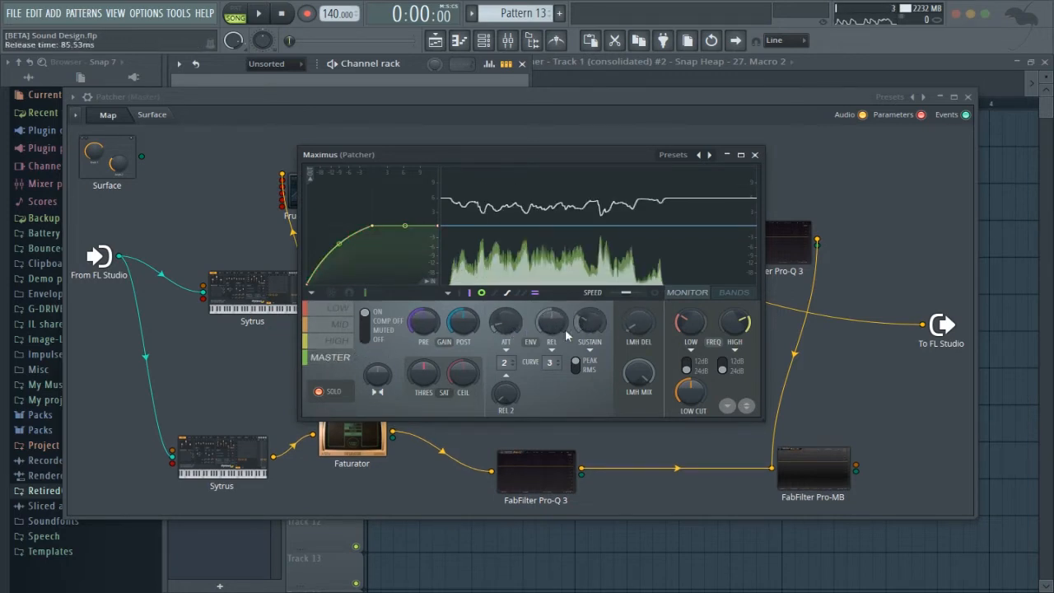
pyautogui.click(755, 154)
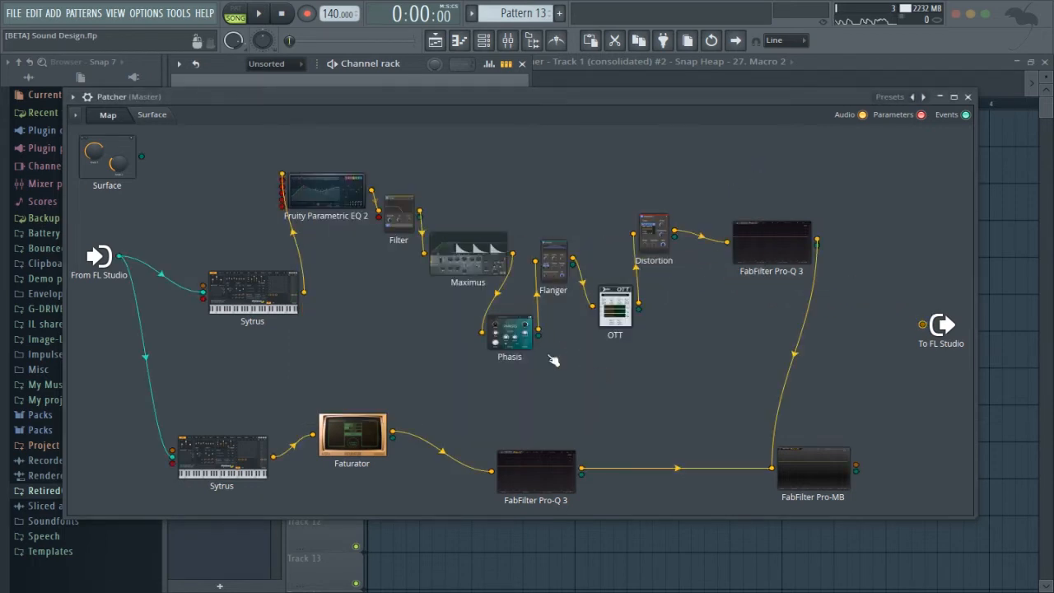
# Replace the Maximus connection to To FL Studio with one from Phasis, and open Phasis with the Patcher window moved lower.
pyautogui.moveTo(528, 345); pyautogui.dragTo(922, 324)
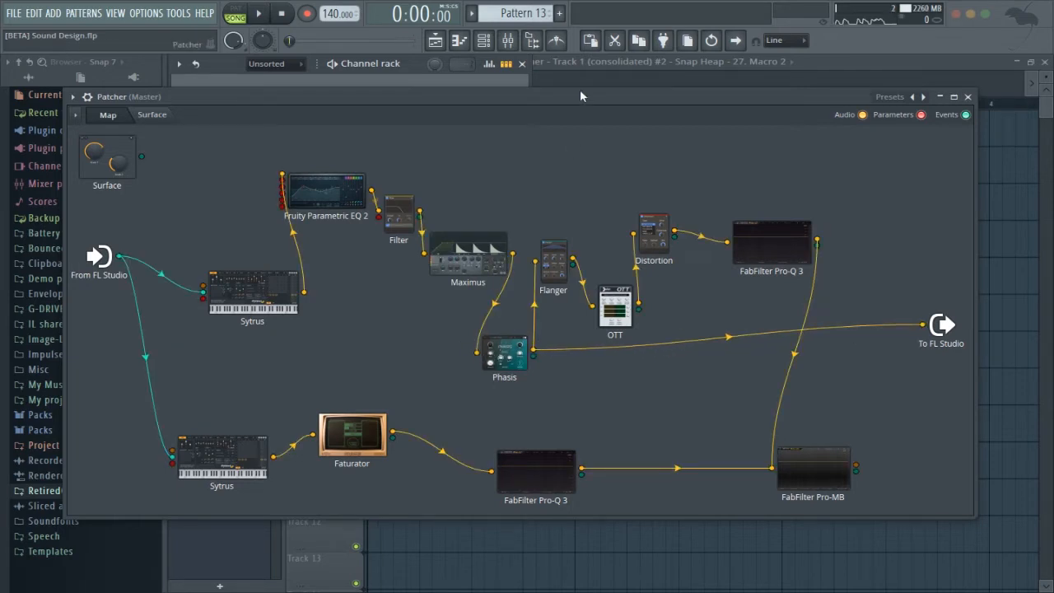
pyautogui.moveTo(580, 89); pyautogui.dragTo(553, 167)
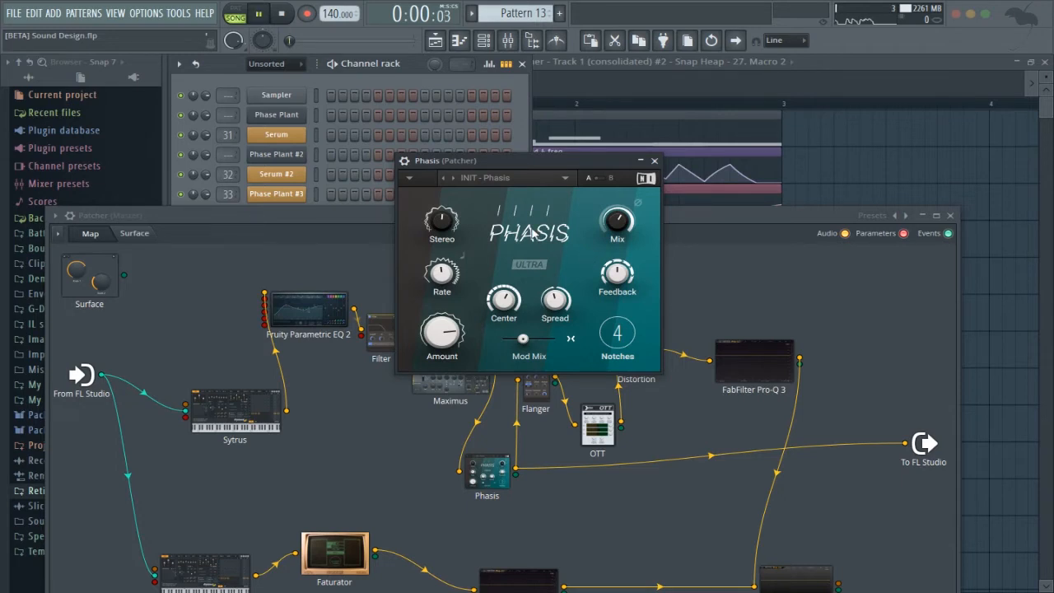
# Examine the Phasis stereo and rate controls, audition the phaser with playback, and close it.
pyautogui.press('space')
pyautogui.moveTo(441, 227)
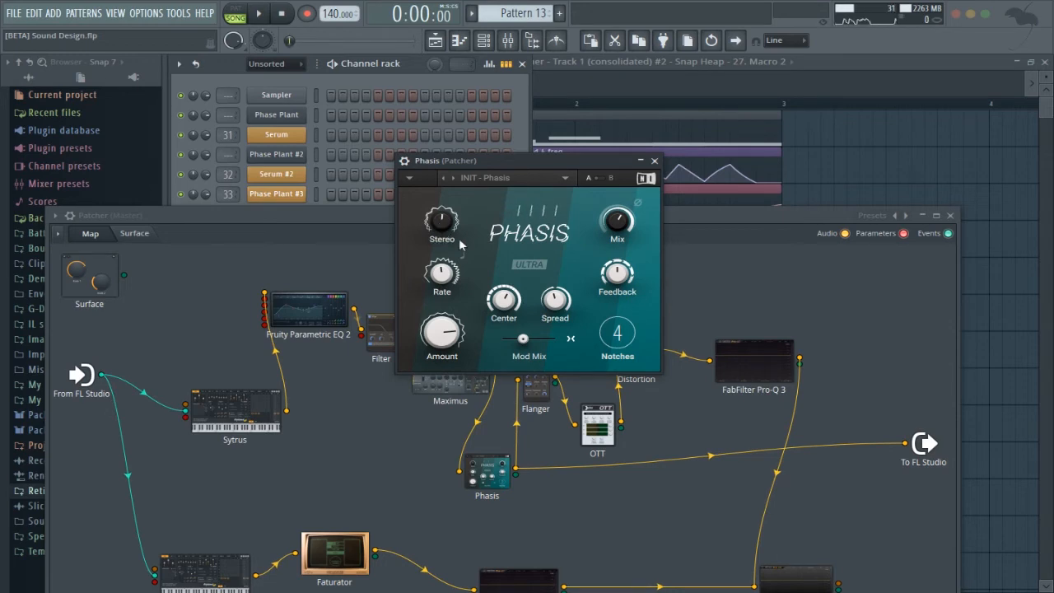
pyautogui.moveTo(436, 280)
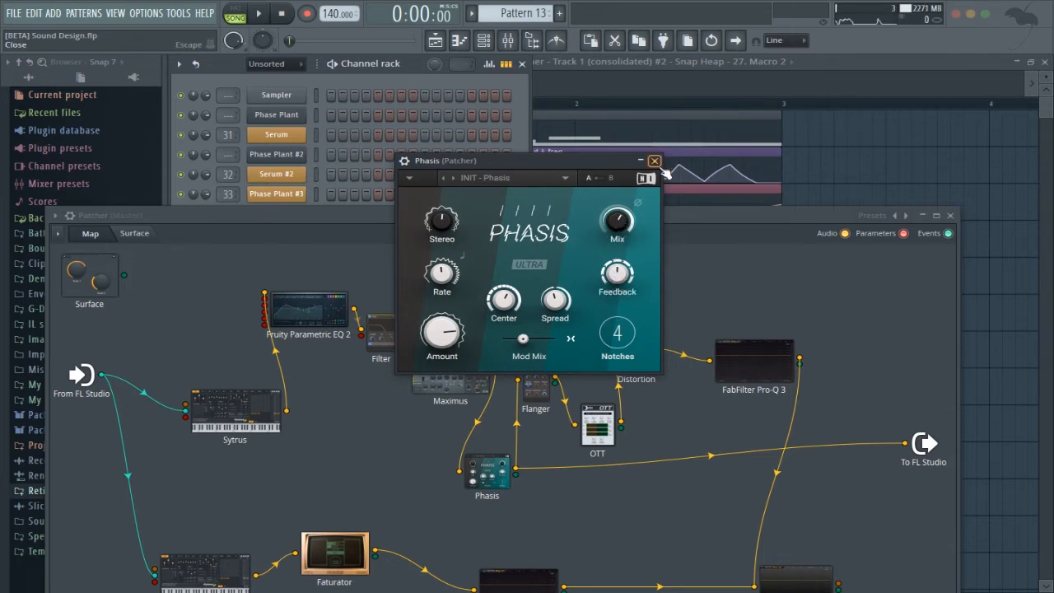
pyautogui.press('space')
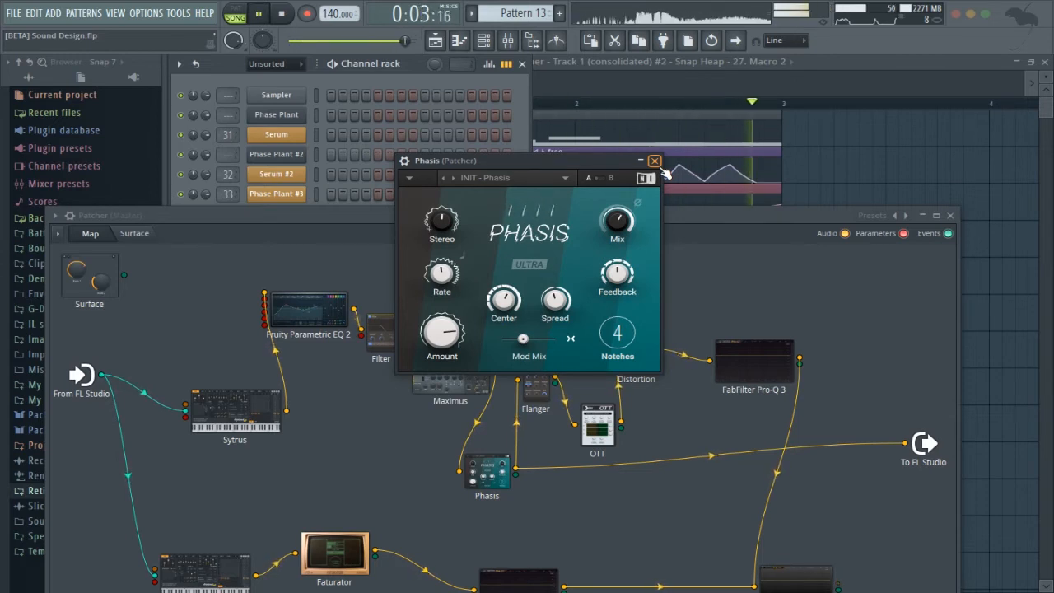
pyautogui.press('space')
pyautogui.click(656, 162)
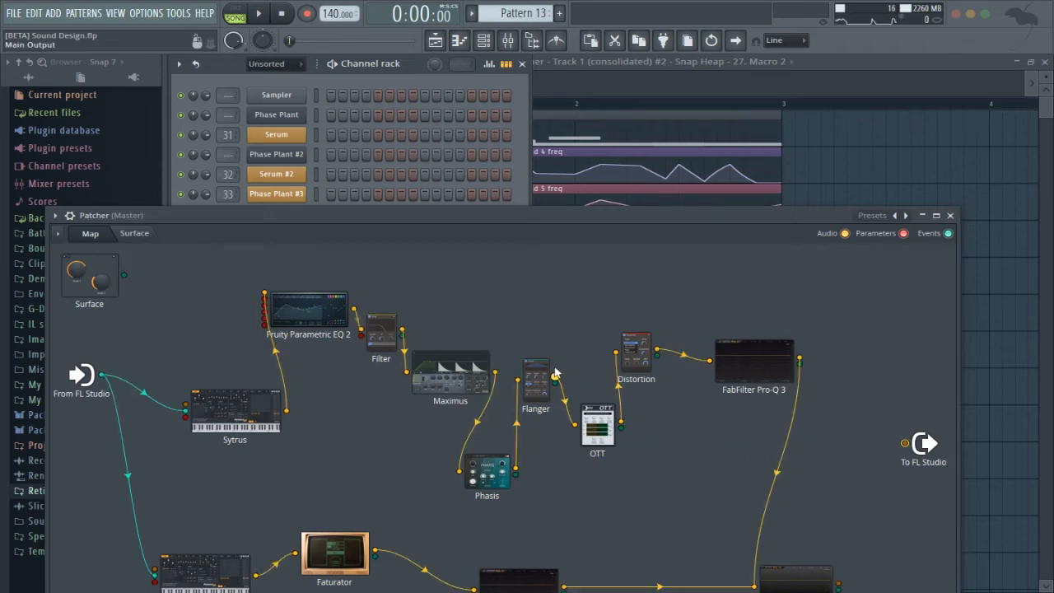
# Replace the Phasis connection to To FL Studio with one from Flanger, and open the Flanger settings above the Patcher map.
pyautogui.moveTo(555, 377); pyautogui.dragTo(904, 443)
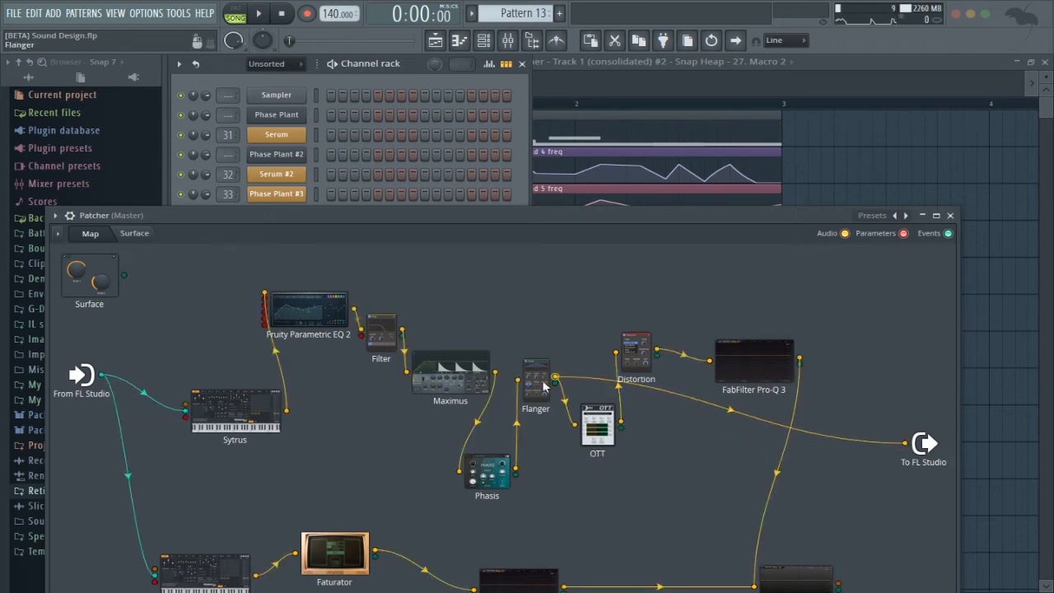
pyautogui.click(537, 382)
pyautogui.moveTo(531, 158); pyautogui.dragTo(573, 157)
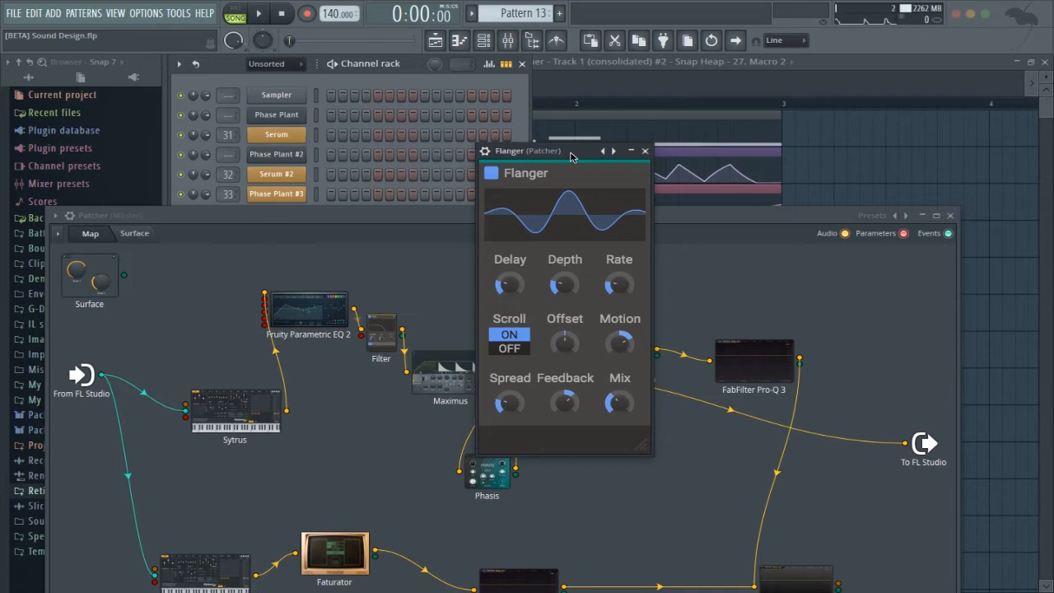
# Audition the Flanger with playback, close its settings, and disconnect it from To FL Studio.
pyautogui.press('space')
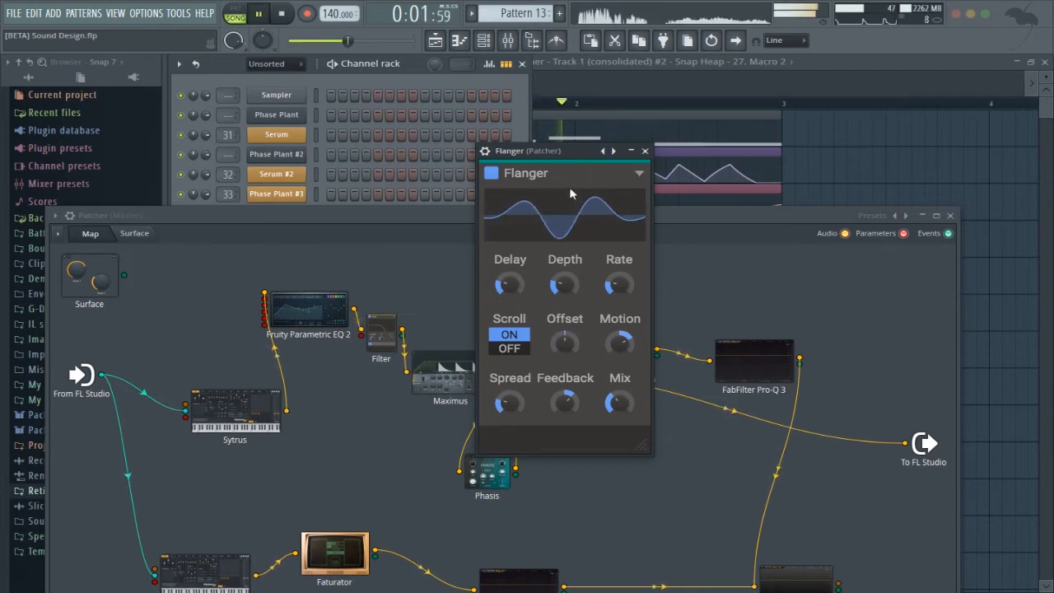
pyautogui.press('space')
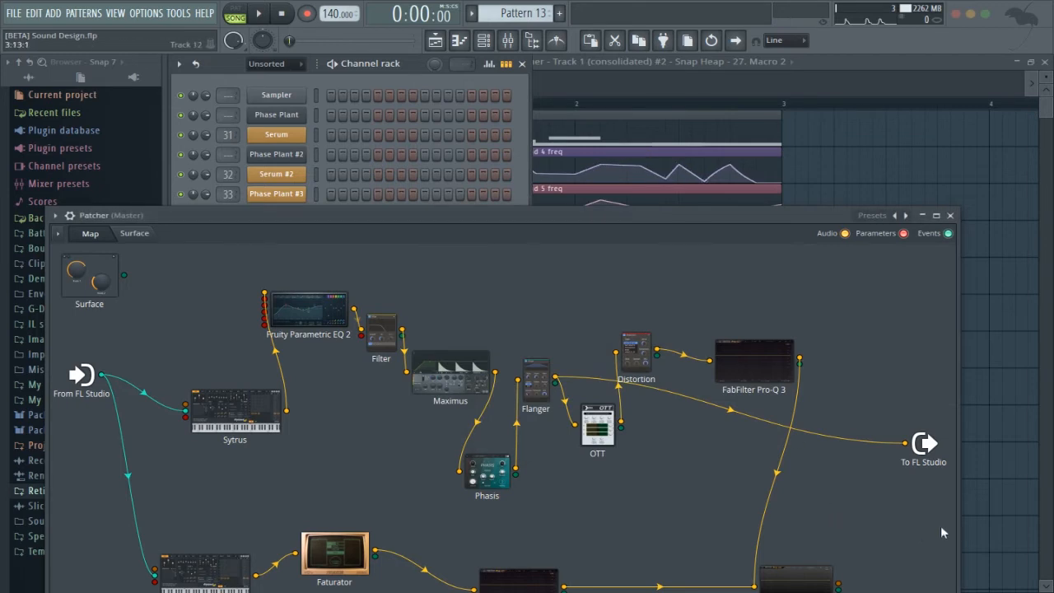
pyautogui.moveTo(904, 445); pyautogui.dragTo(677, 457)
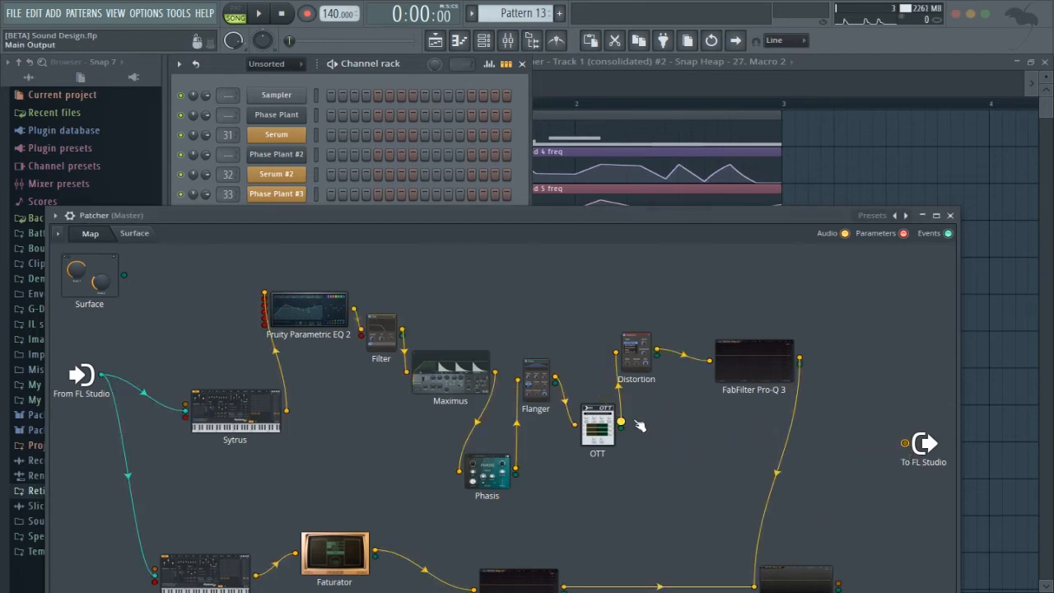
# Connect the OTT audio output to To FL Studio and audition the compressor with its settings open.
pyautogui.moveTo(621, 421); pyautogui.dragTo(898, 443)
pyautogui.moveTo(602, 445); pyautogui.dragTo(609, 457)
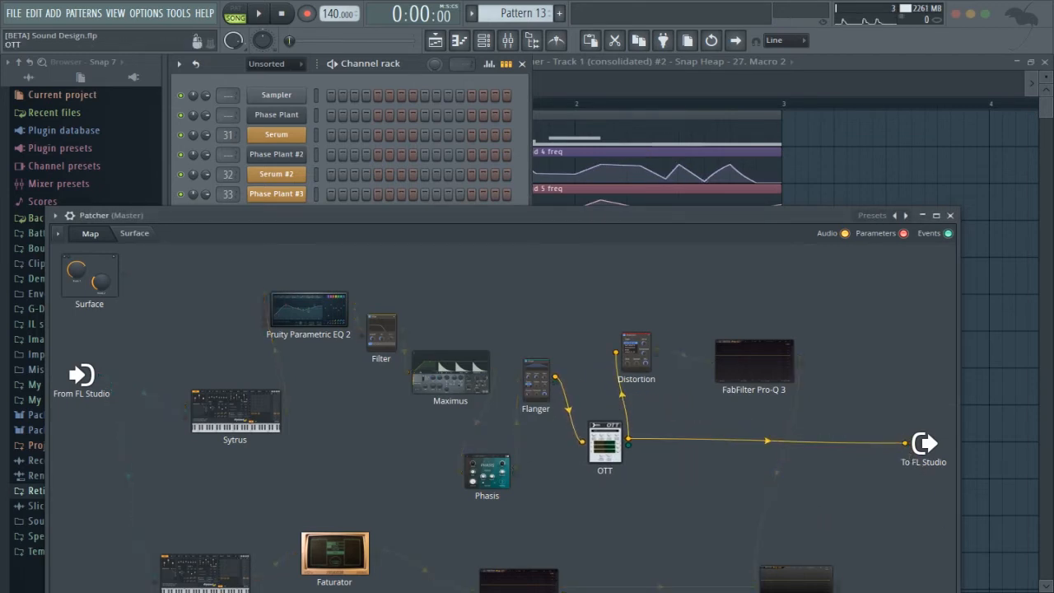
pyautogui.doubleClick(610, 455)
pyautogui.moveTo(534, 165); pyautogui.dragTo(596, 126)
pyautogui.press('space')
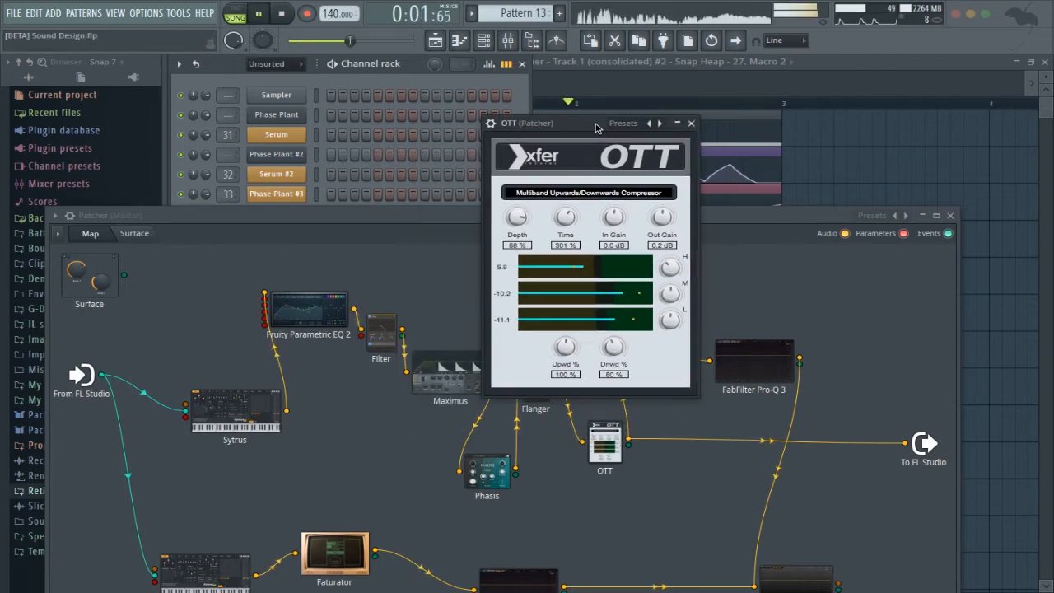
pyautogui.press('space')
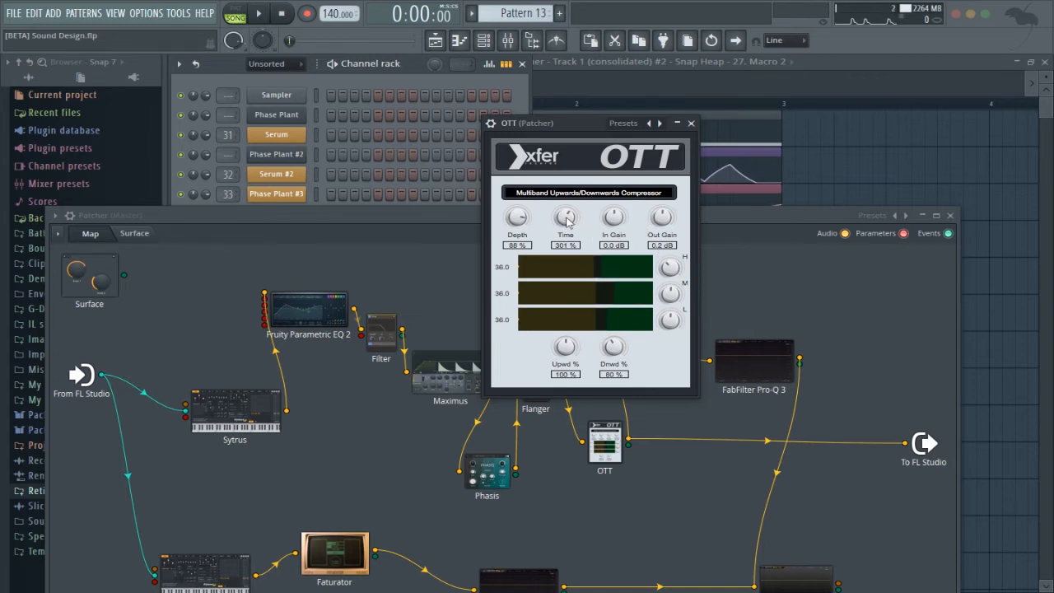
pyautogui.click(691, 123)
# Replace the OTT connection to To FL Studio with one from Distortion, and audition the Overdrive distortion with its settings open.
pyautogui.moveTo(905, 443)
pyautogui.mouseDown()
pyautogui.moveTo(812, 376)
pyautogui.moveTo(688, 356)
pyautogui.moveTo(905, 443)
pyautogui.mouseUp()
pyautogui.doubleClick(637, 352)
pyautogui.press('space')
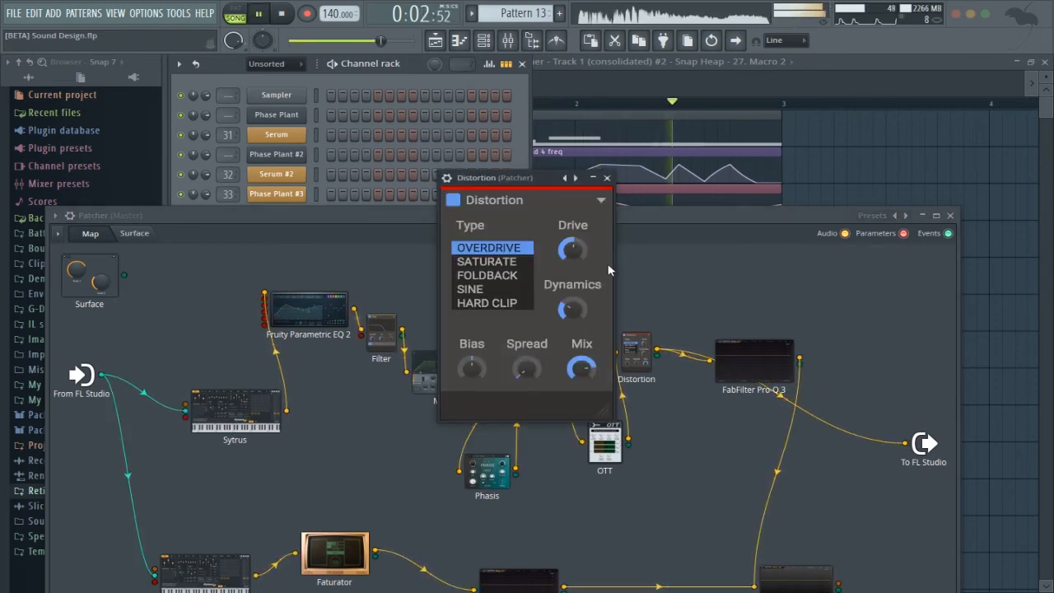
pyautogui.press('space')
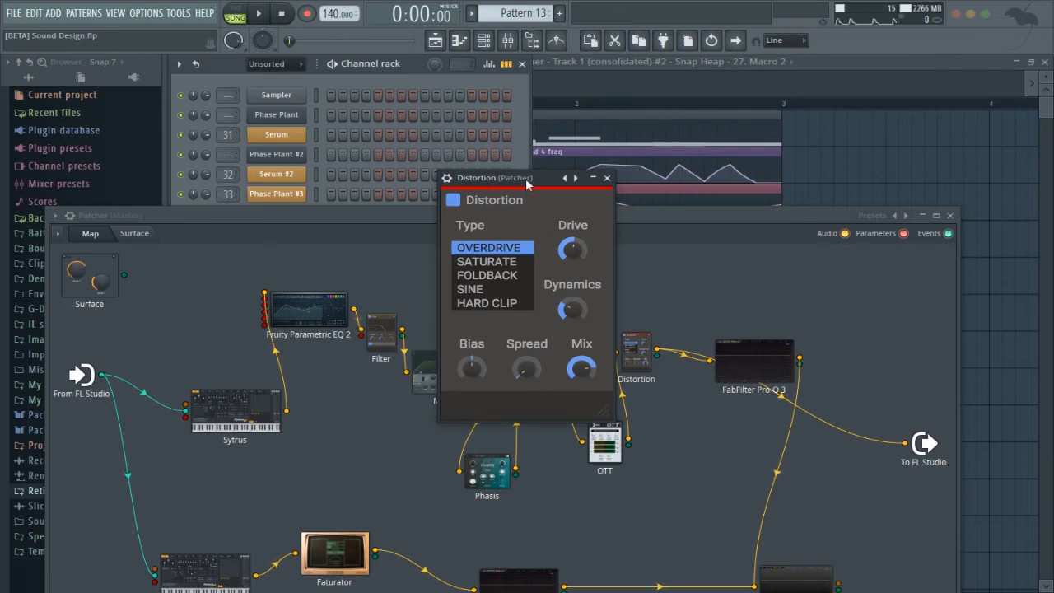
pyautogui.moveTo(584, 254); pyautogui.dragTo(675, 239)
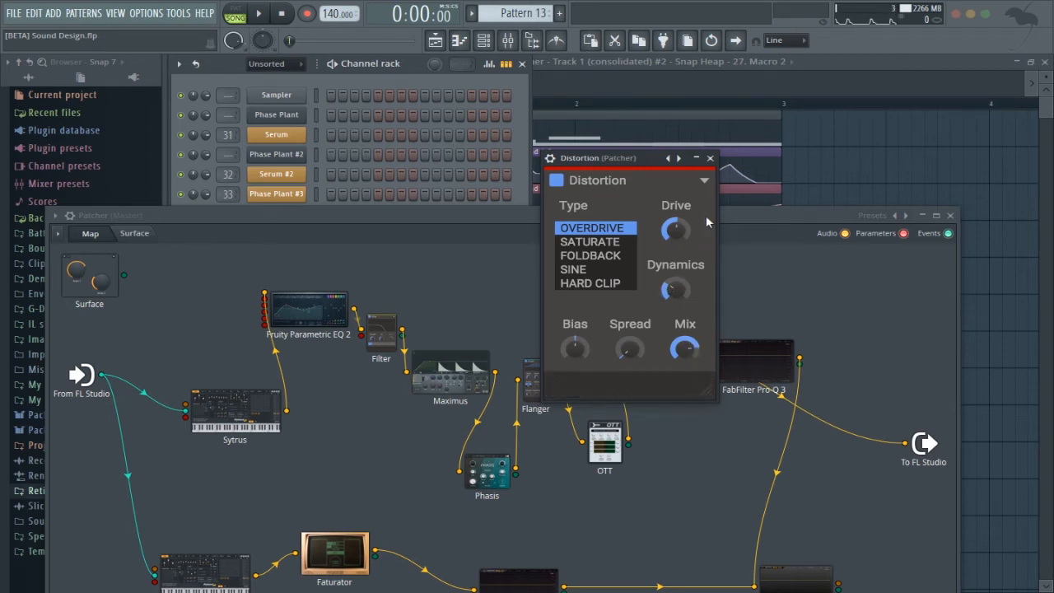
pyautogui.click(710, 158)
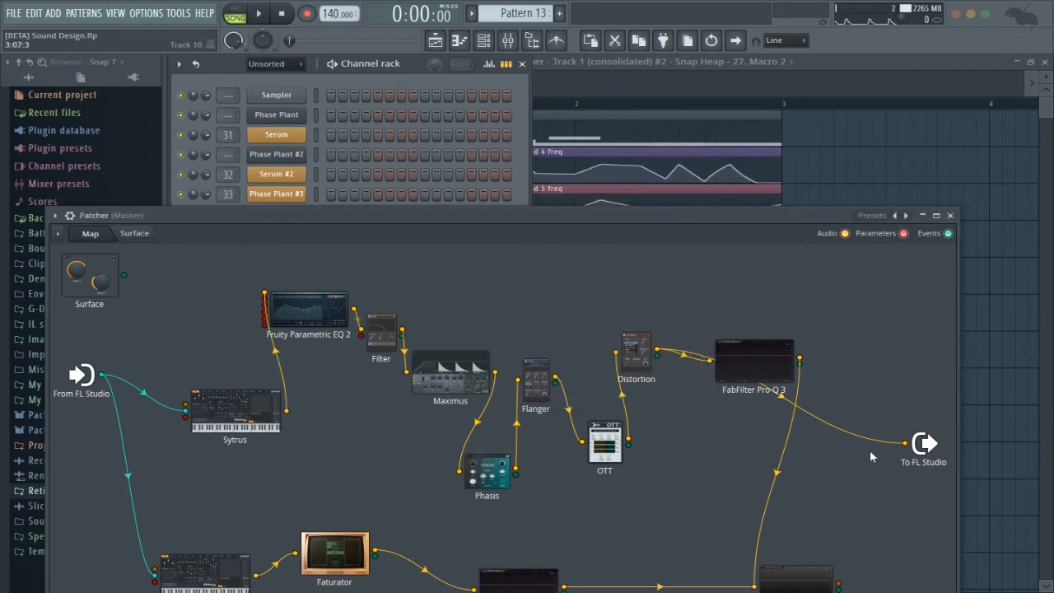
# Route the FabFilter Pro-Q 3 after Distortion to To FL Studio instead, and audition its EQ curve with playback.
pyautogui.click(750, 368)
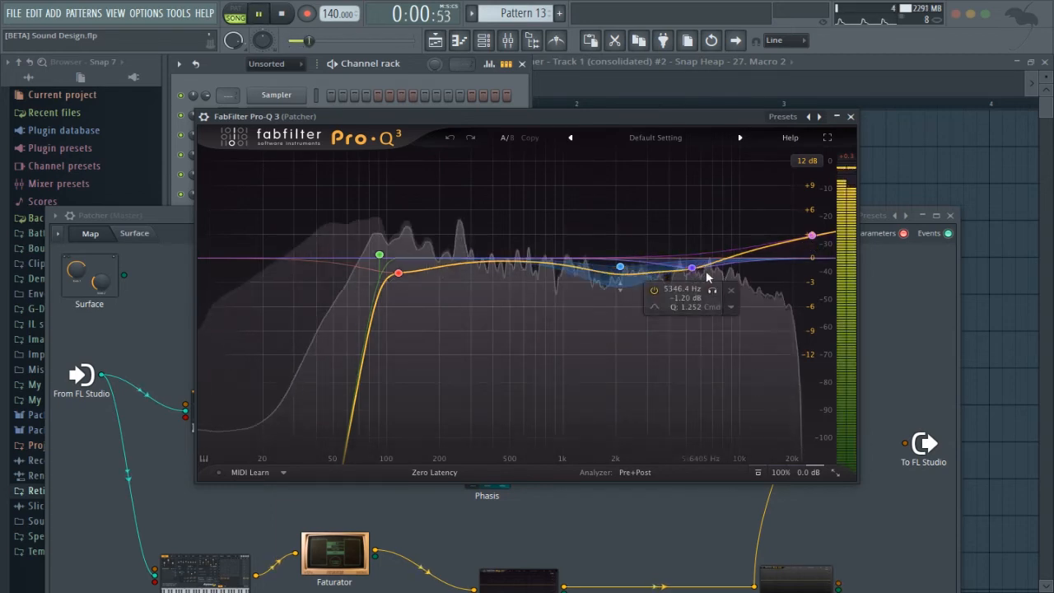
pyautogui.click(851, 116)
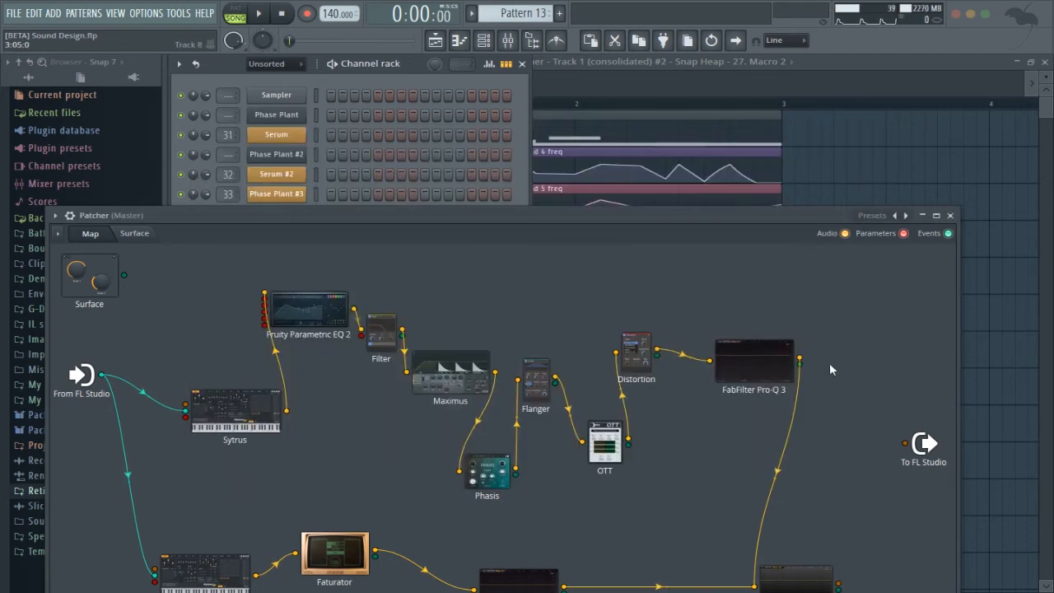
pyautogui.press('space')
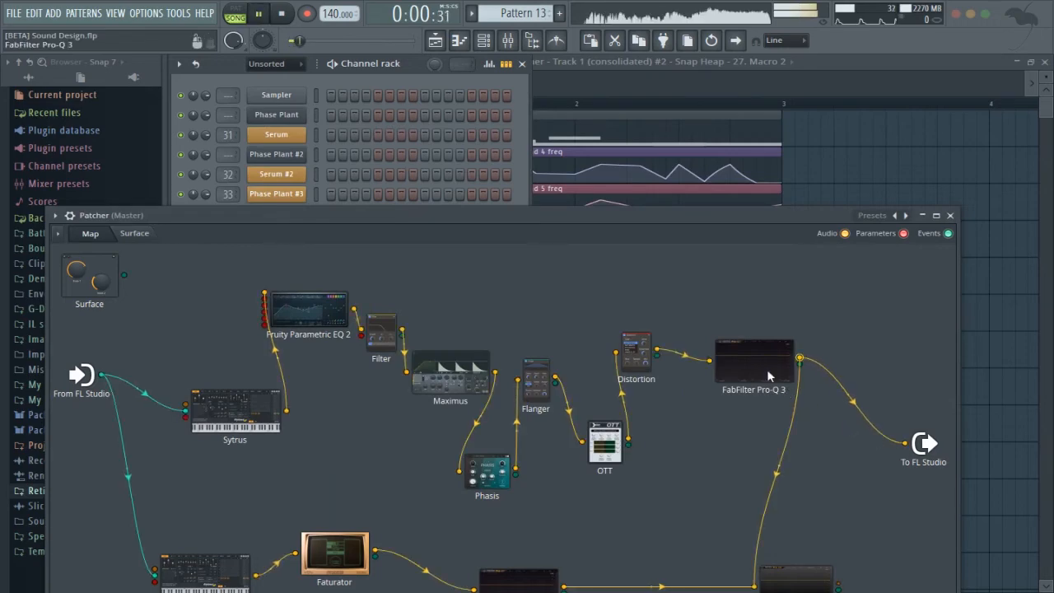
pyautogui.doubleClick(765, 370)
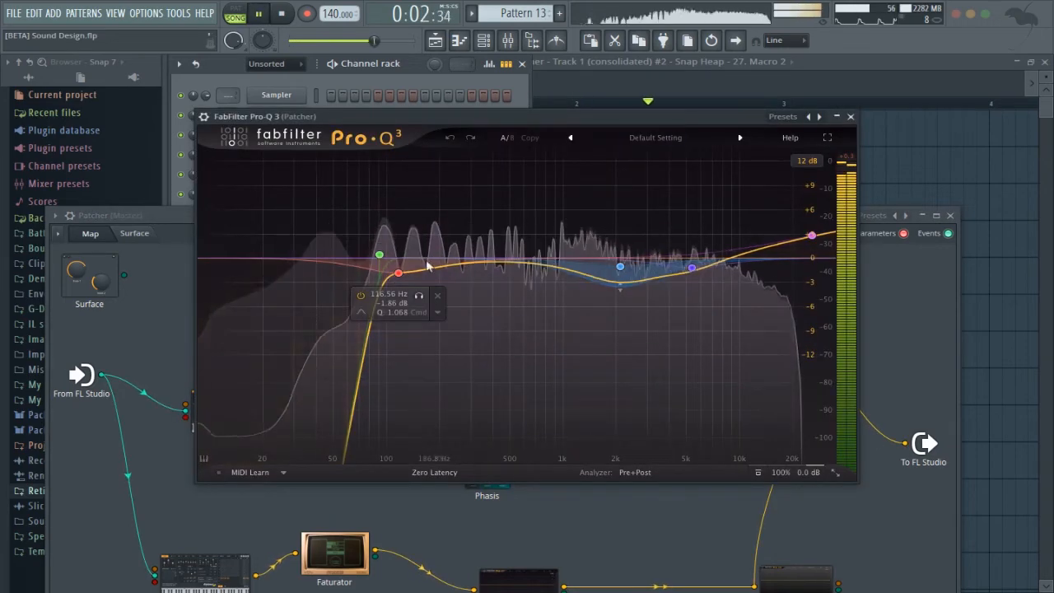
pyautogui.press('space')
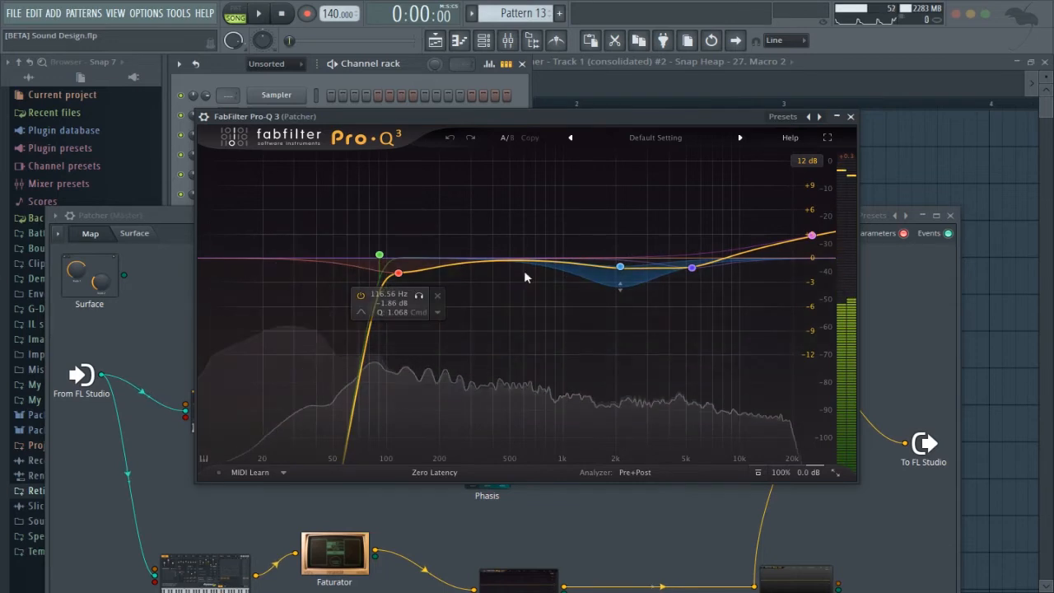
pyautogui.click(851, 116)
# Replace the Pro-Q 3 connection to To FL Studio with one from the lower Sytrus, and audition that synth alone.
pyautogui.moveTo(905, 442); pyautogui.dragTo(801, 378)
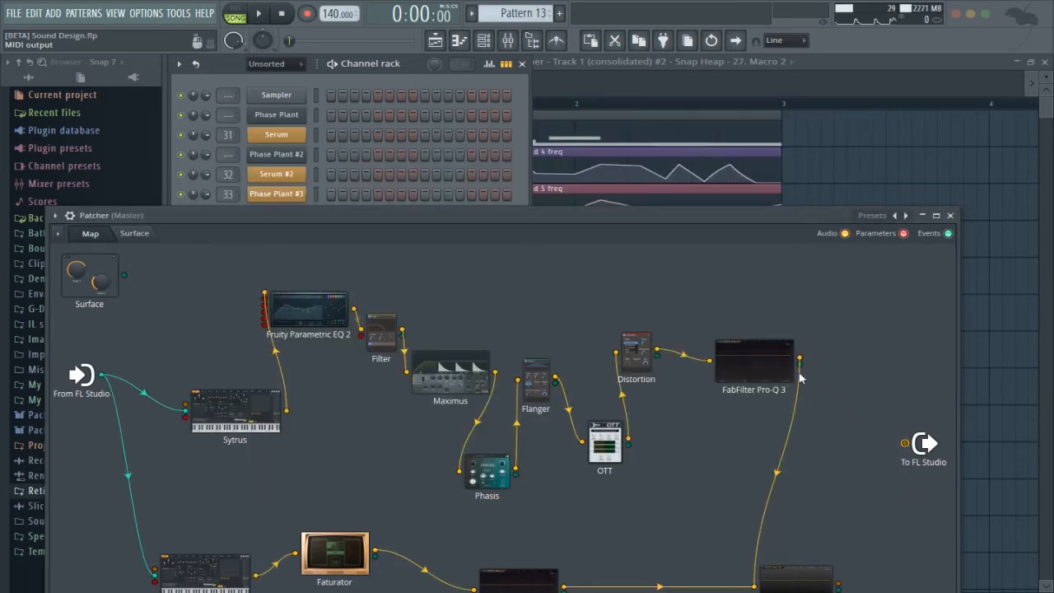
pyautogui.moveTo(687, 221); pyautogui.dragTo(700, 31)
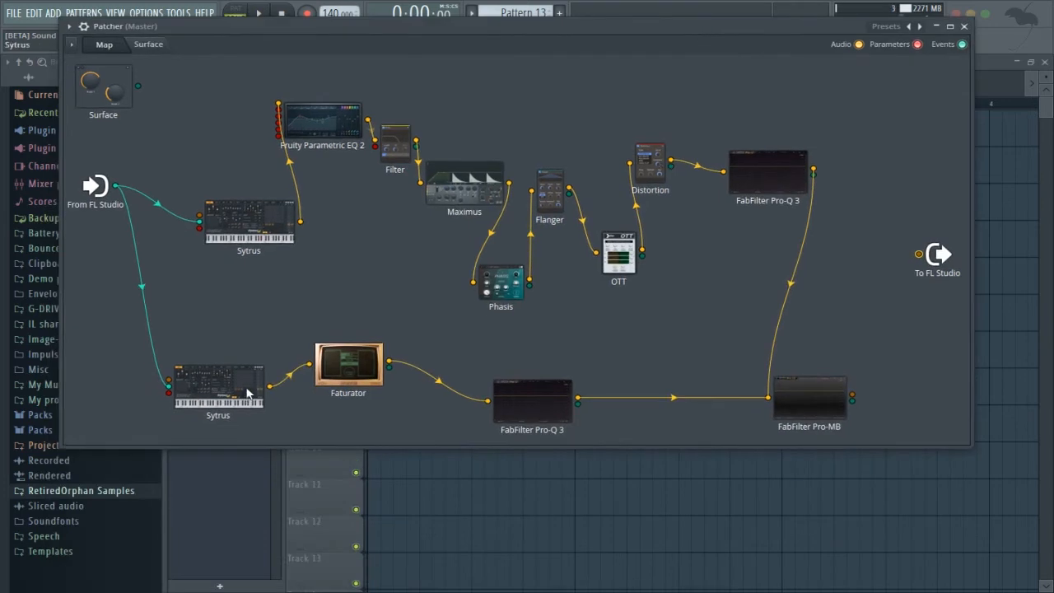
pyautogui.moveTo(247, 393); pyautogui.dragTo(919, 253)
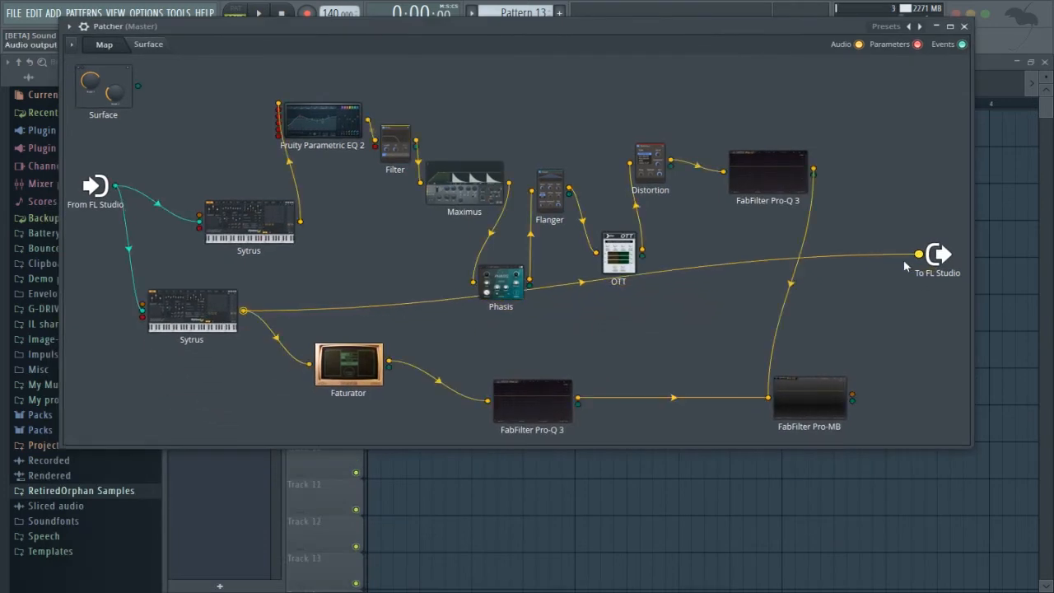
pyautogui.moveTo(237, 331); pyautogui.dragTo(238, 363)
pyautogui.press('space')
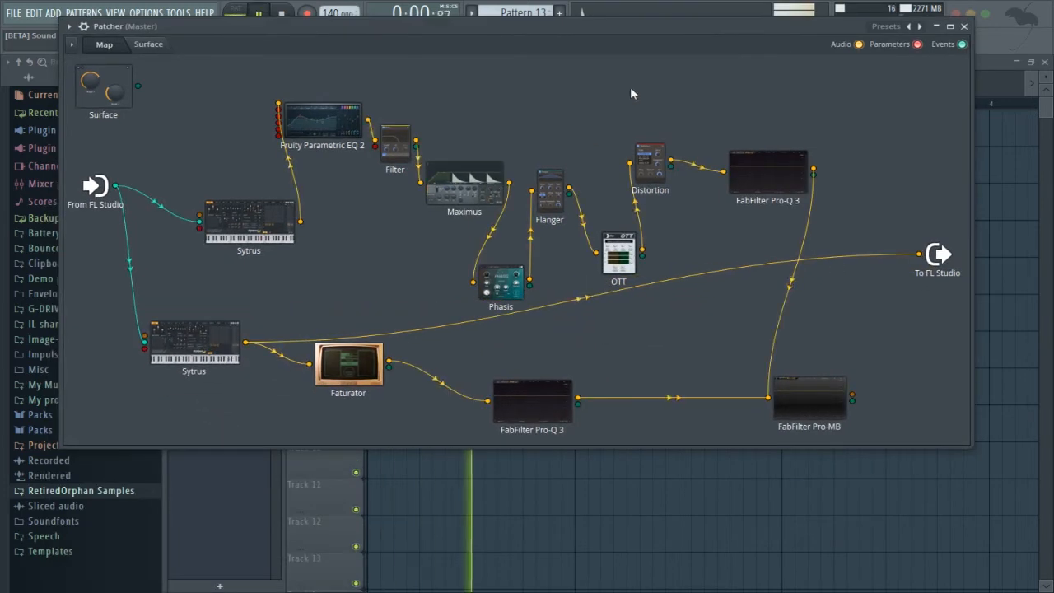
pyautogui.moveTo(658, 35); pyautogui.dragTo(653, 73)
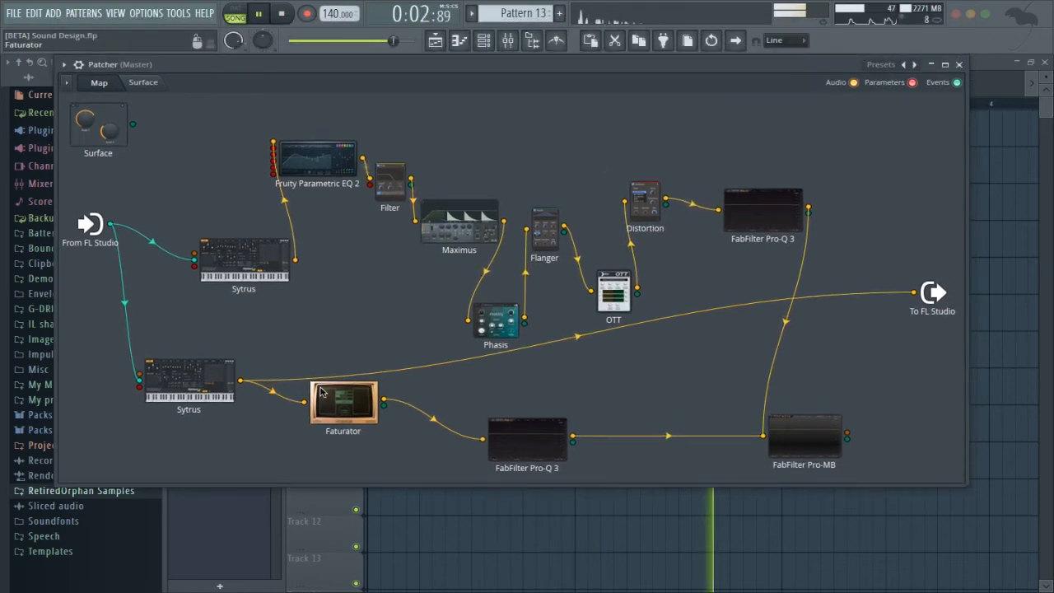
pyautogui.press('space')
# Examine the main and operator 1 settings of the lower Sytrus with playback, and close it.
pyautogui.click(195, 396)
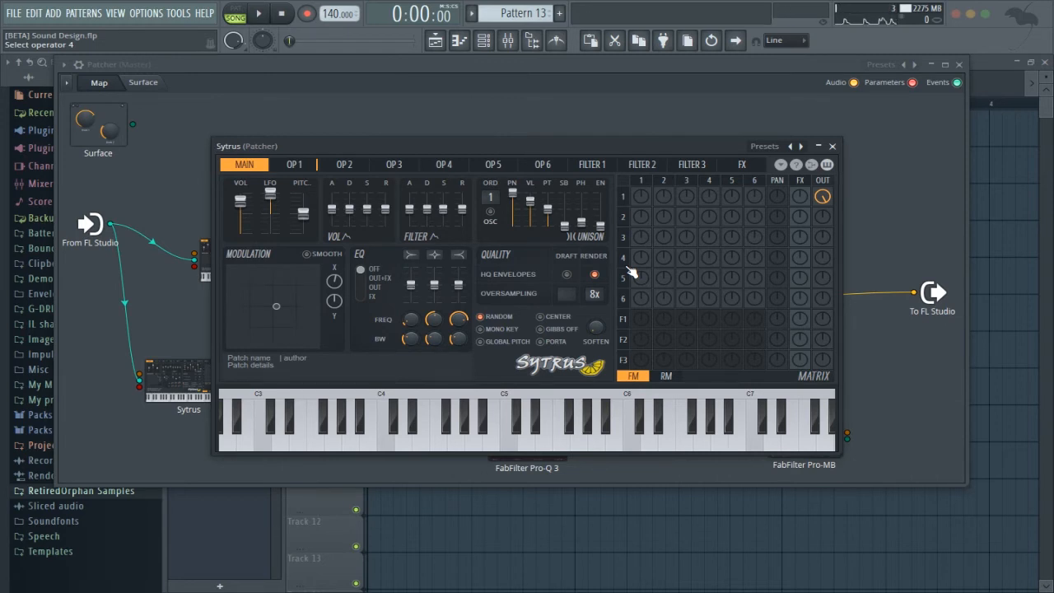
pyautogui.click(295, 165)
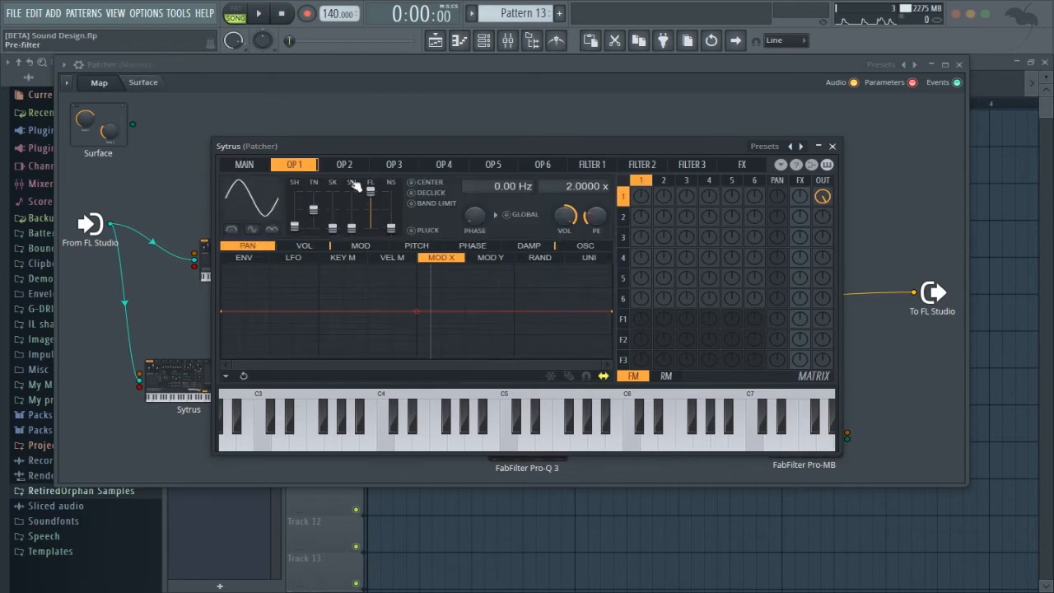
pyautogui.moveTo(374, 149); pyautogui.dragTo(383, 157)
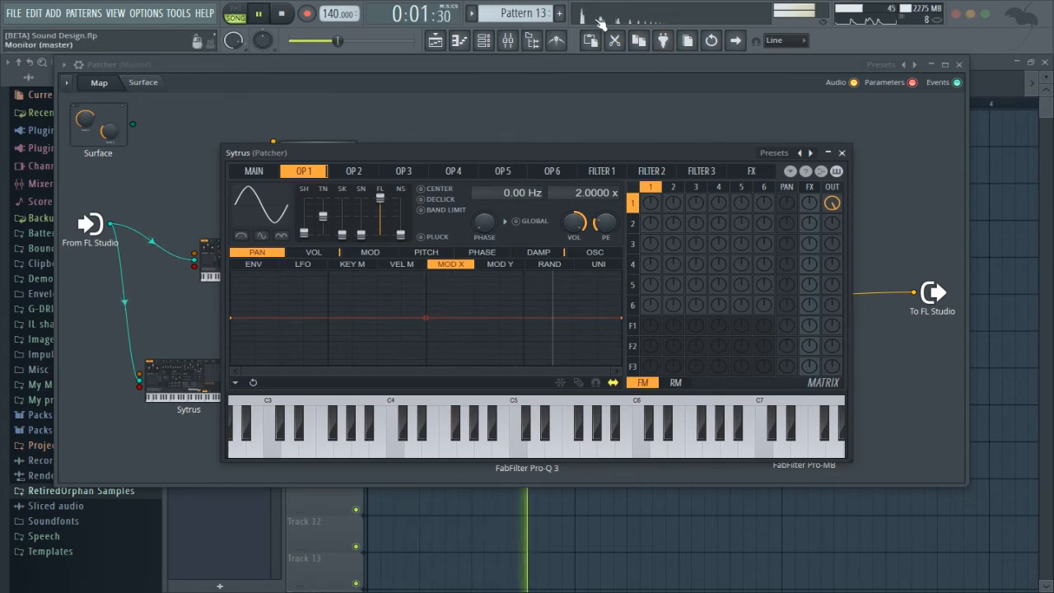
pyautogui.click(253, 171)
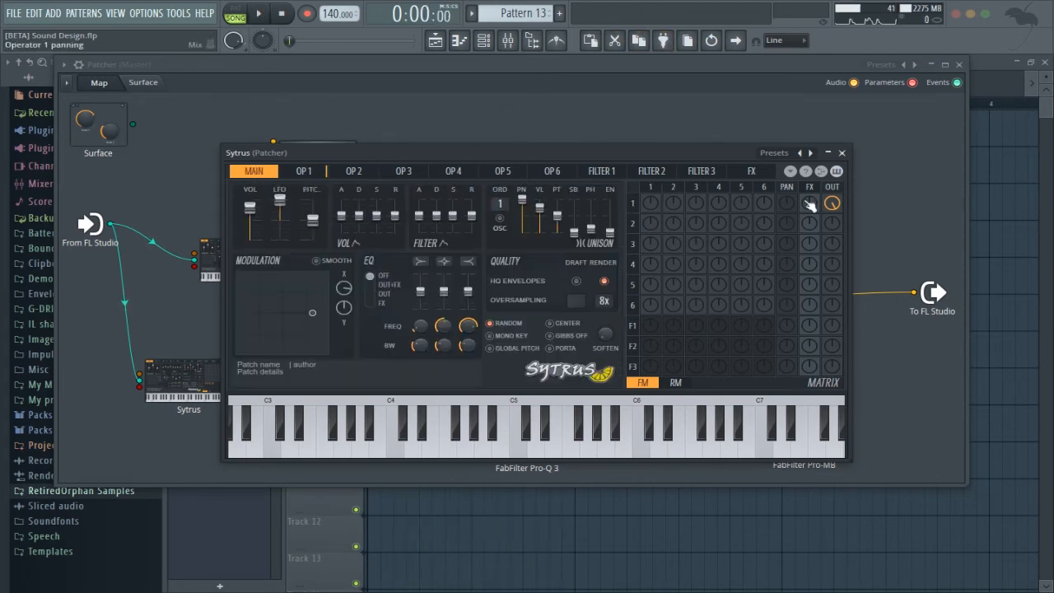
pyautogui.click(842, 154)
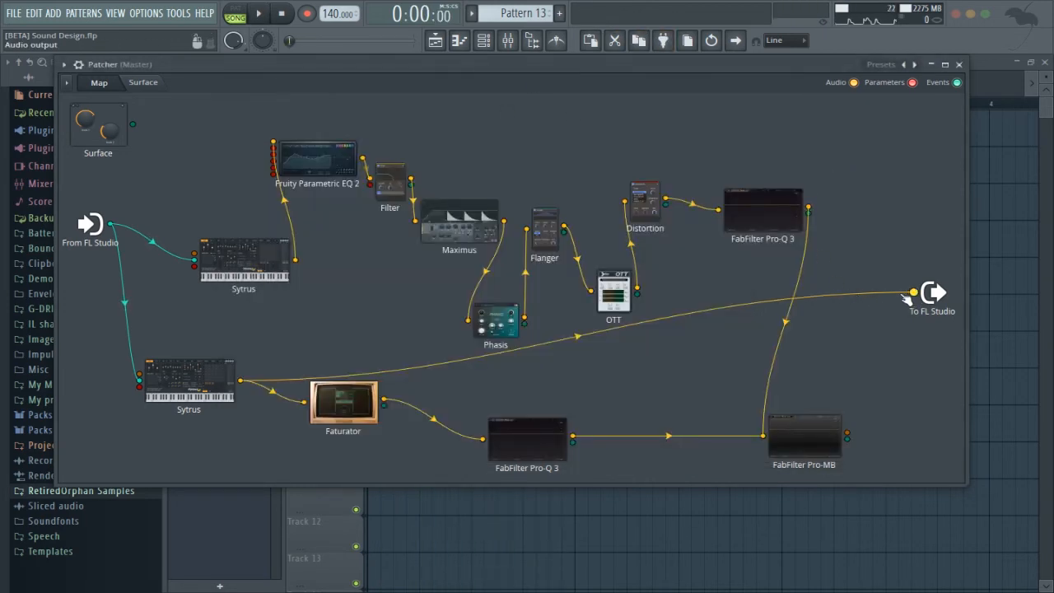
# Replace the lower Sytrus connection to To FL Studio with one from Faturator, and audition the saturation with its settings open.
pyautogui.moveTo(912, 293); pyautogui.dragTo(305, 375)
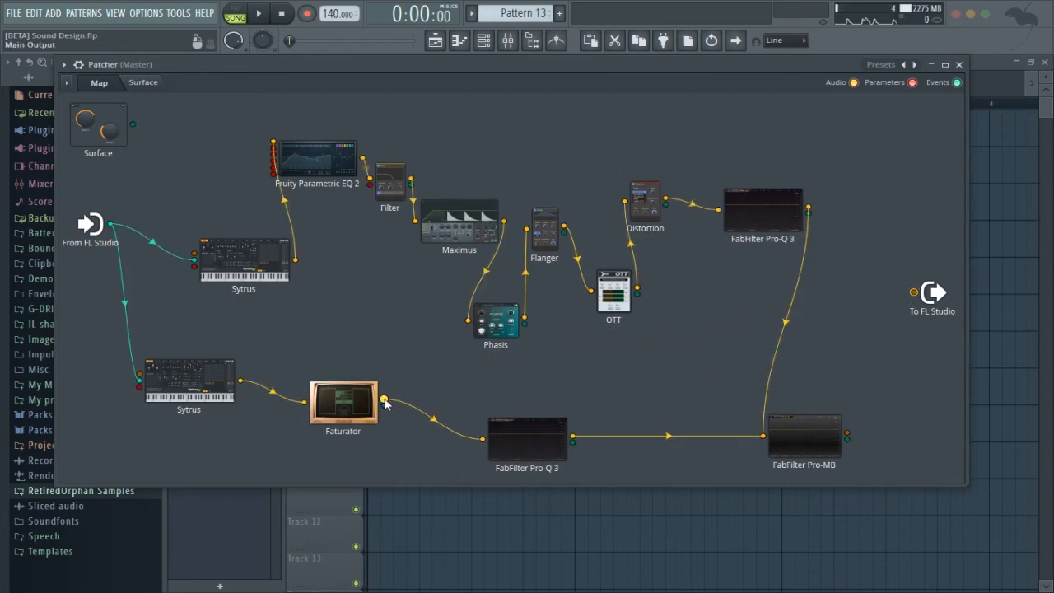
pyautogui.moveTo(385, 402); pyautogui.dragTo(914, 293)
pyautogui.press('space')
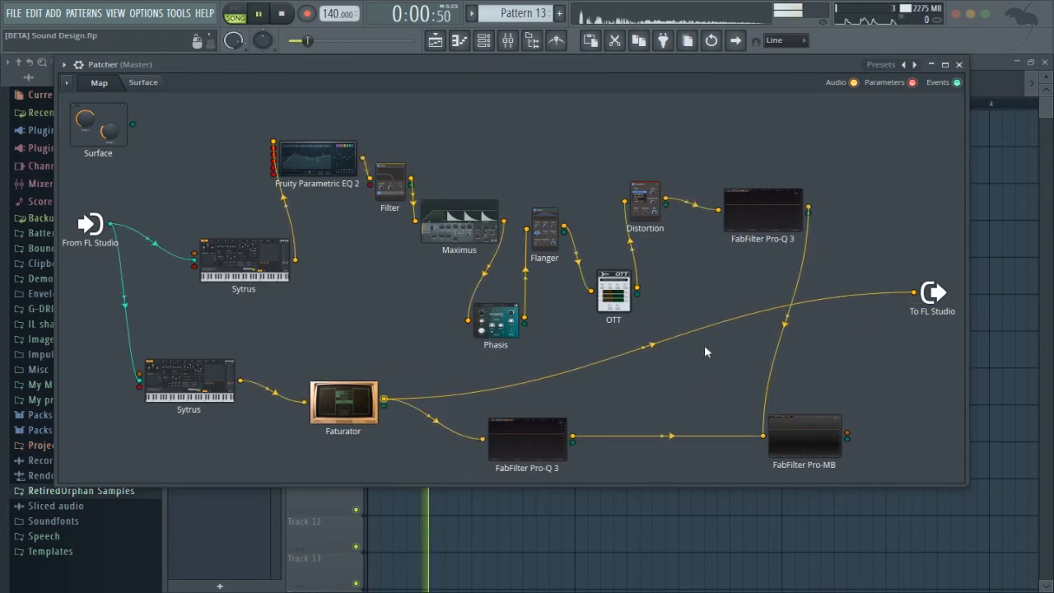
pyautogui.click(343, 402)
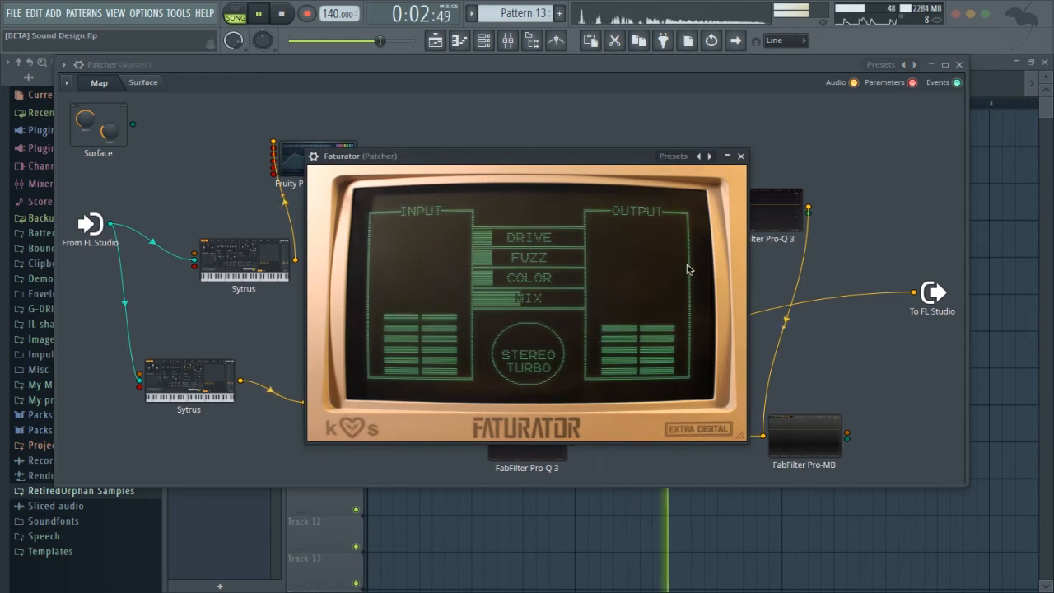
pyautogui.press('space')
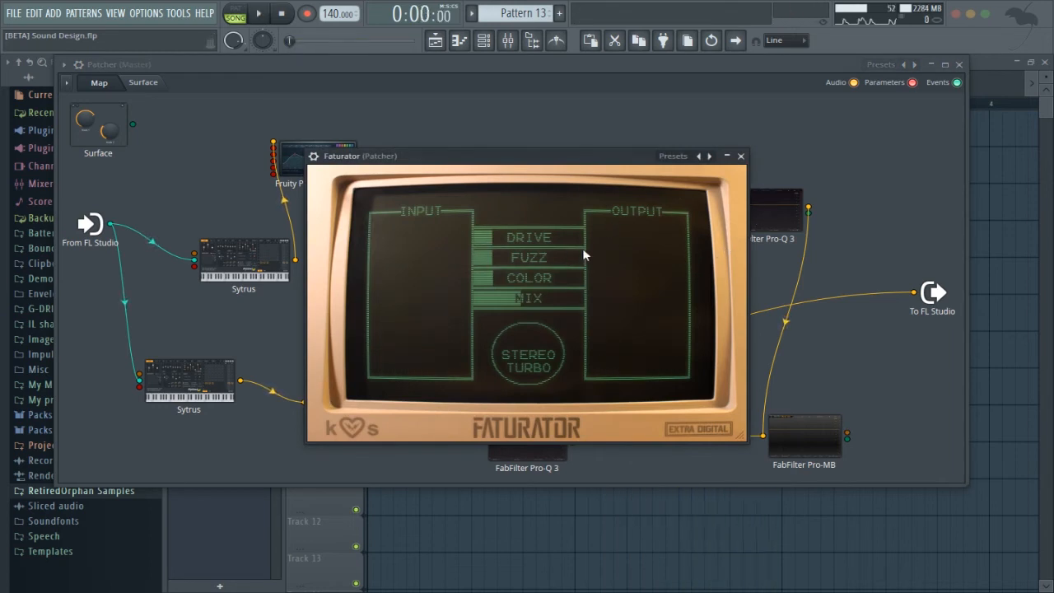
pyautogui.click(743, 159)
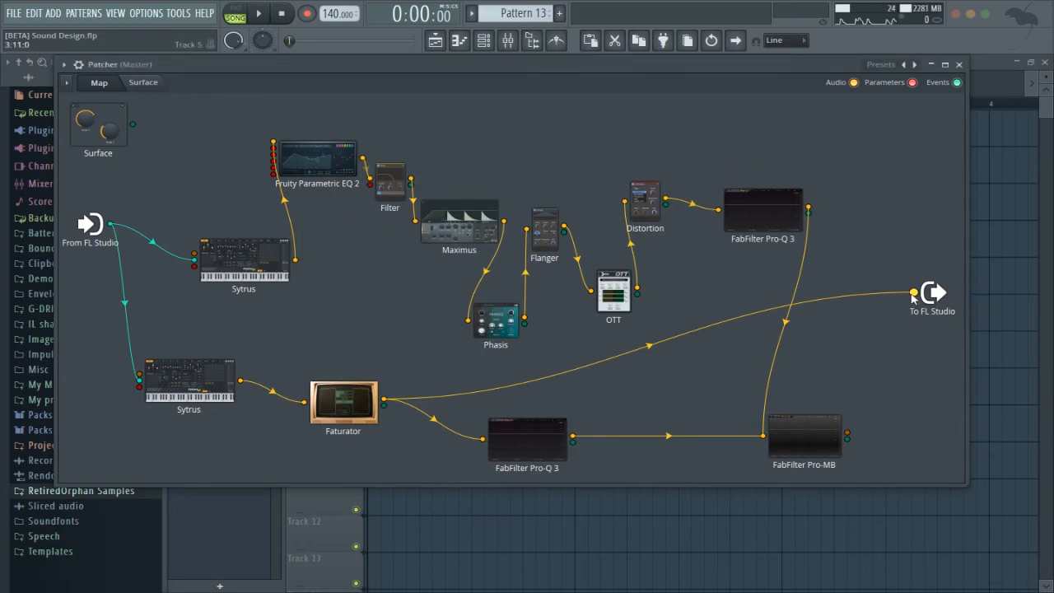
# Replace the Faturator connection to To FL Studio with one from the lower-chain FabFilter Pro-Q 3, and open that EQ.
pyautogui.moveTo(913, 292); pyautogui.dragTo(697, 350)
pyautogui.moveTo(572, 442); pyautogui.dragTo(913, 292)
pyautogui.click(521, 426)
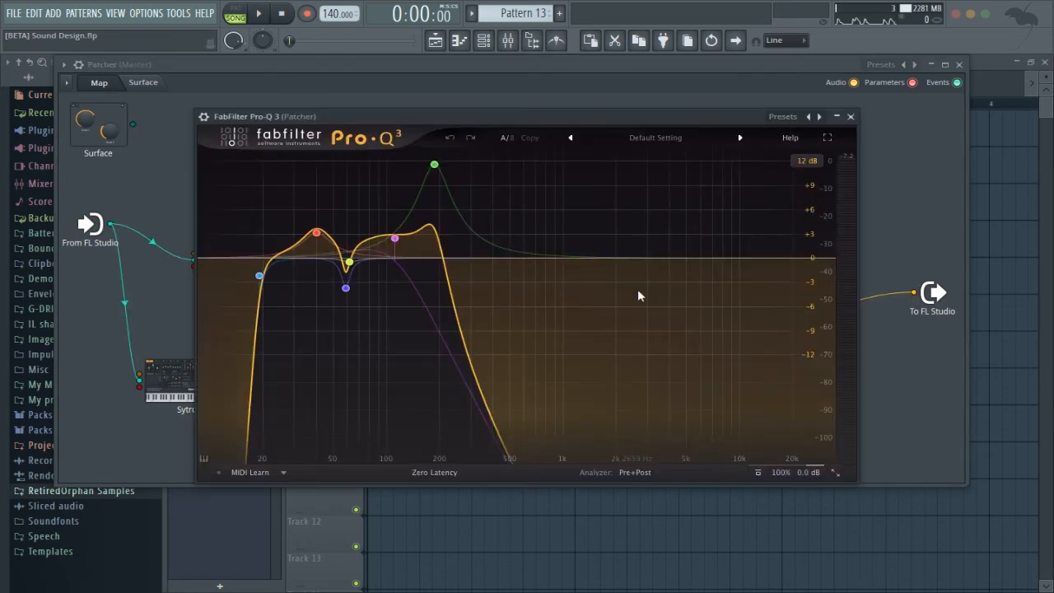
# Audition the lower-chain FabFilter Pro-Q 3 while inspecting its low boost, notches, low-pass and upper peak bands, and close the EQ.
pyautogui.press('space')
pyautogui.press('space')
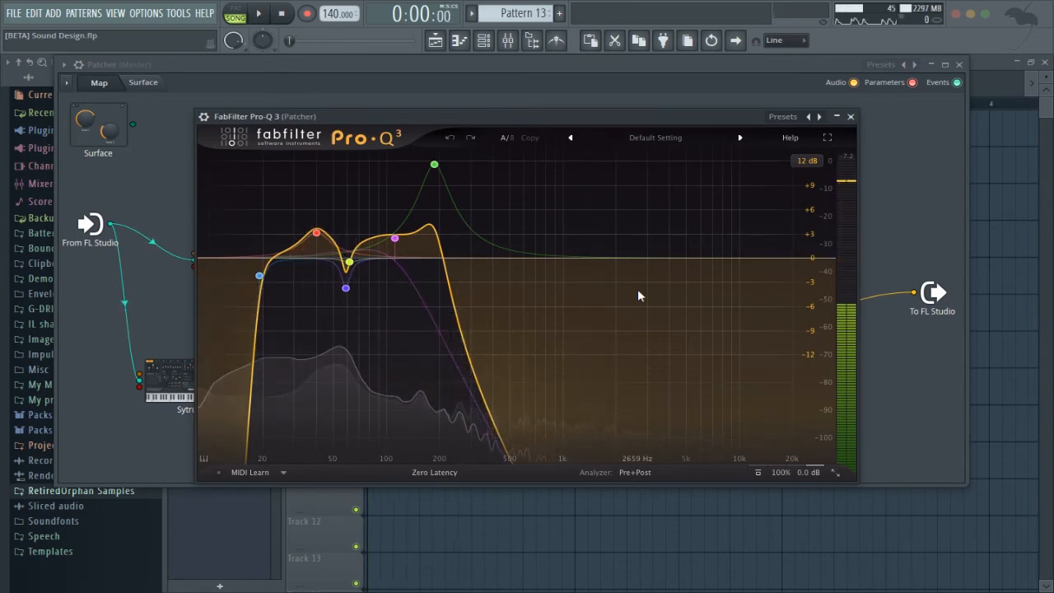
pyautogui.moveTo(317, 234)
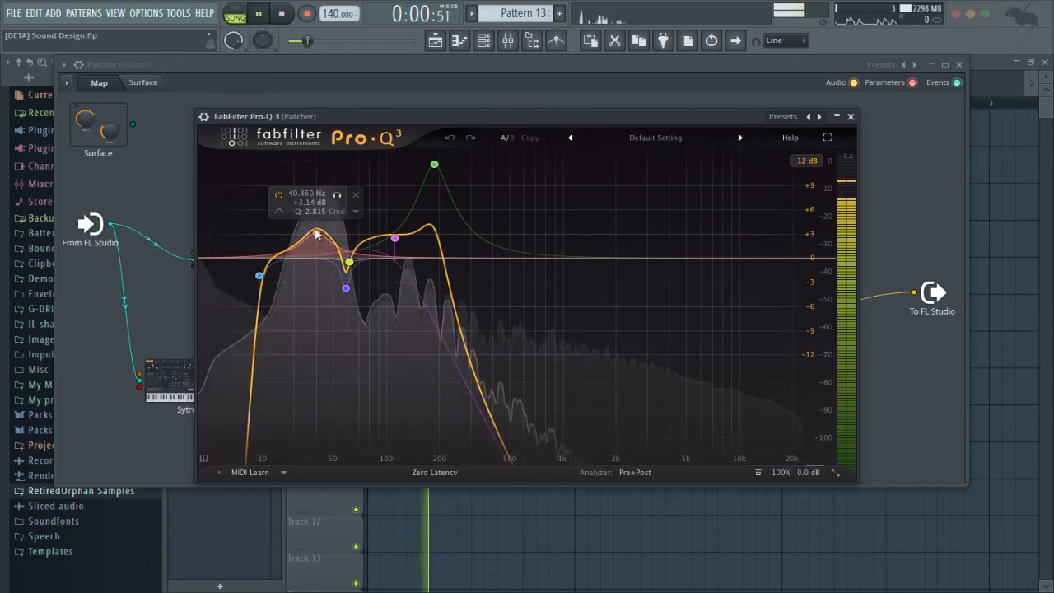
pyautogui.moveTo(347, 282)
pyautogui.press('space')
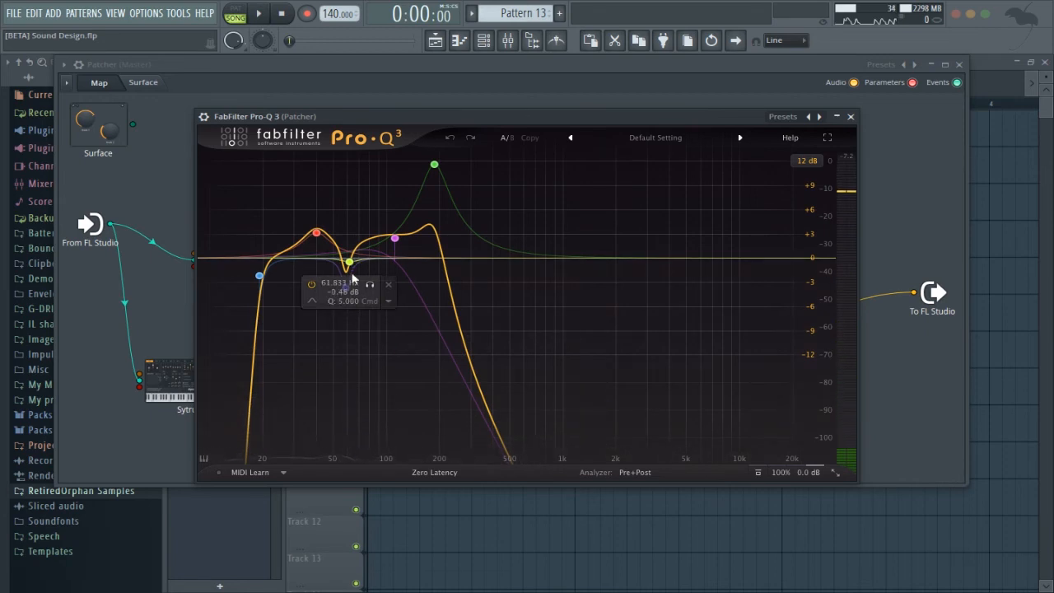
pyautogui.moveTo(394, 256)
pyautogui.press('space')
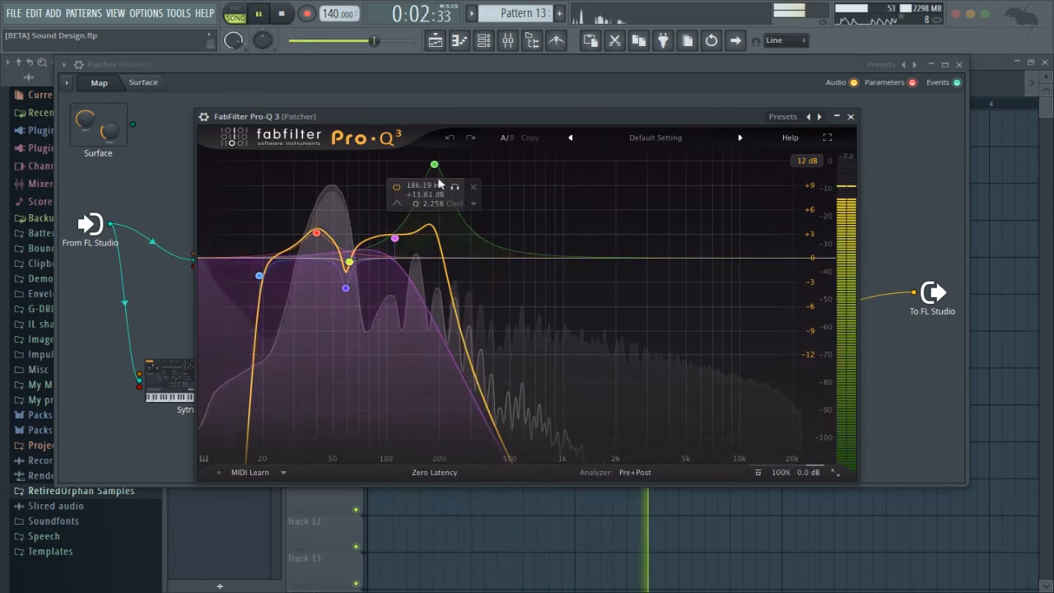
pyautogui.press('space')
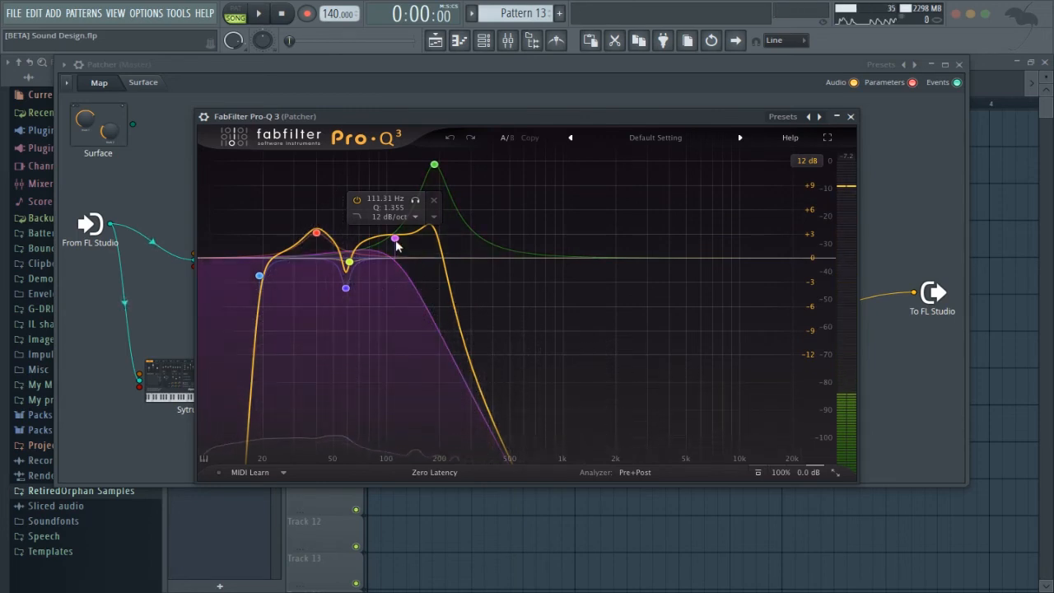
pyautogui.moveTo(434, 164)
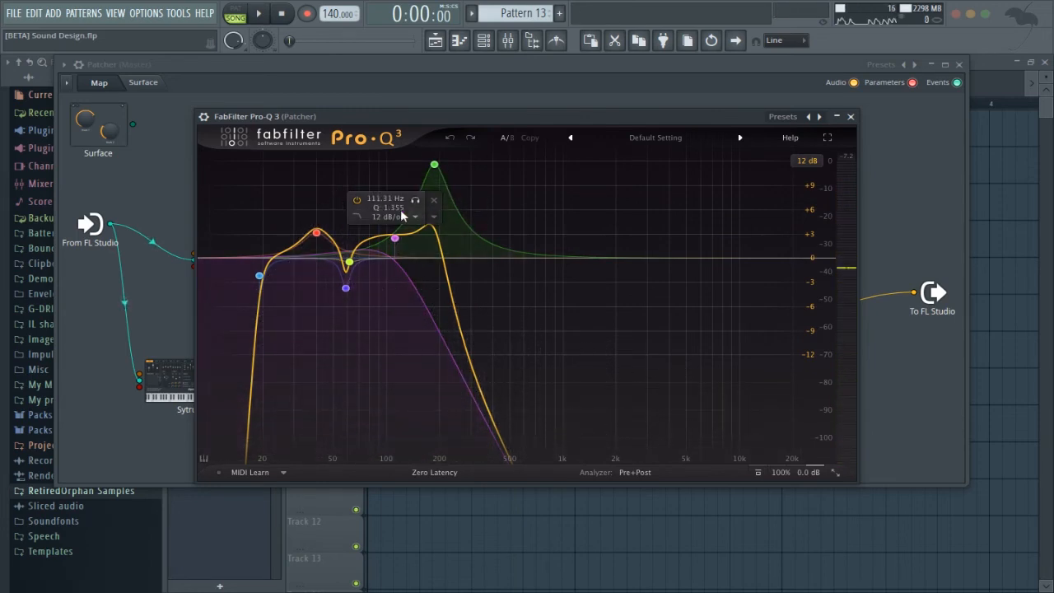
pyautogui.press('space')
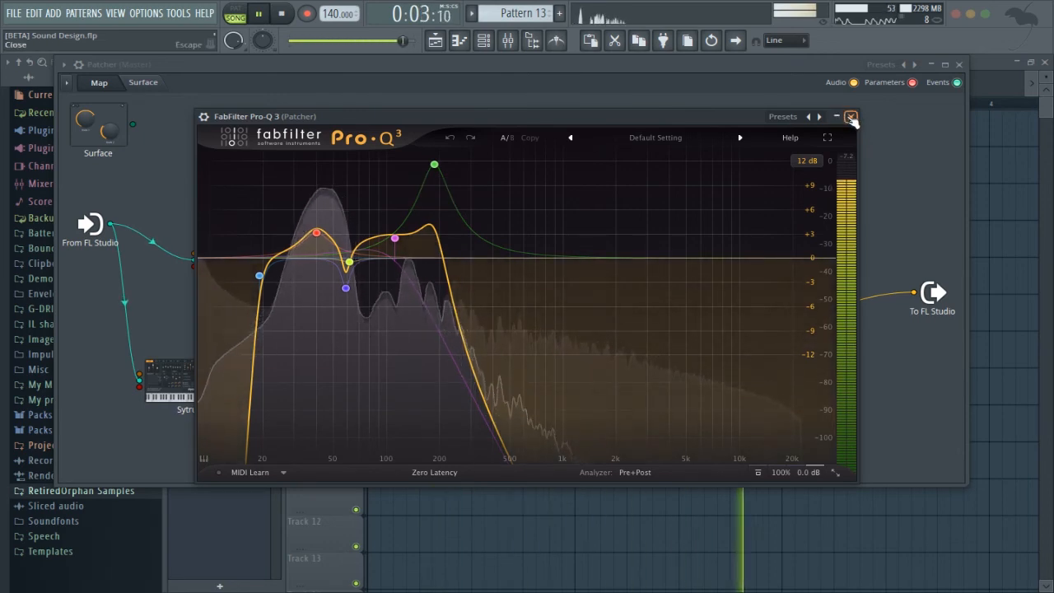
pyautogui.click(850, 117)
pyautogui.press('space')
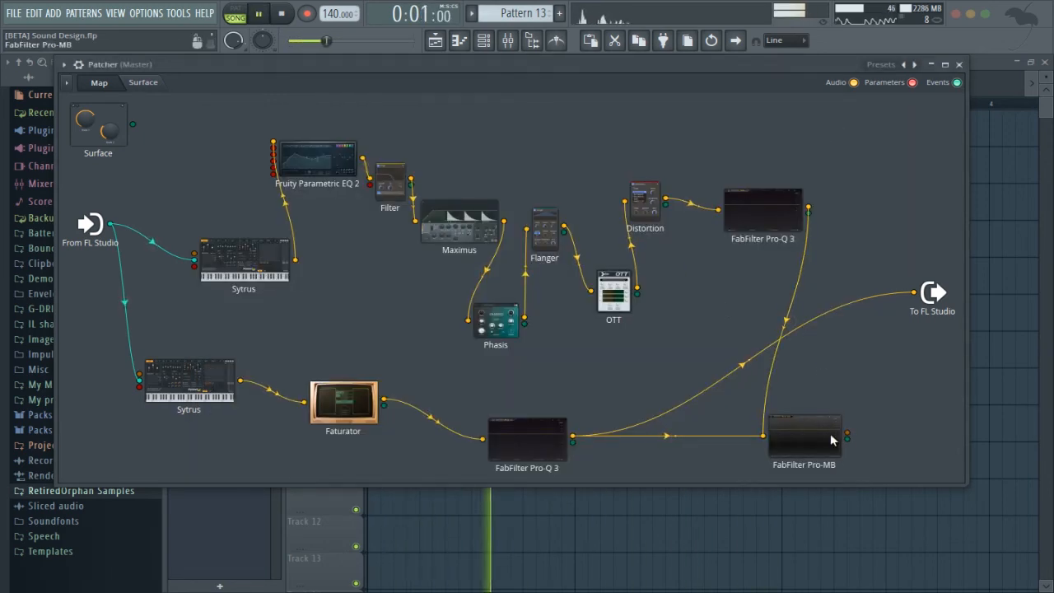
pyautogui.press('space')
# Replace the lower Pro-Q 3 connection to To FL Studio with one from FabFilter Pro-MB, and open Pro-MB.
pyautogui.moveTo(913, 292); pyautogui.dragTo(743, 328)
pyautogui.moveTo(828, 439); pyautogui.dragTo(843, 385)
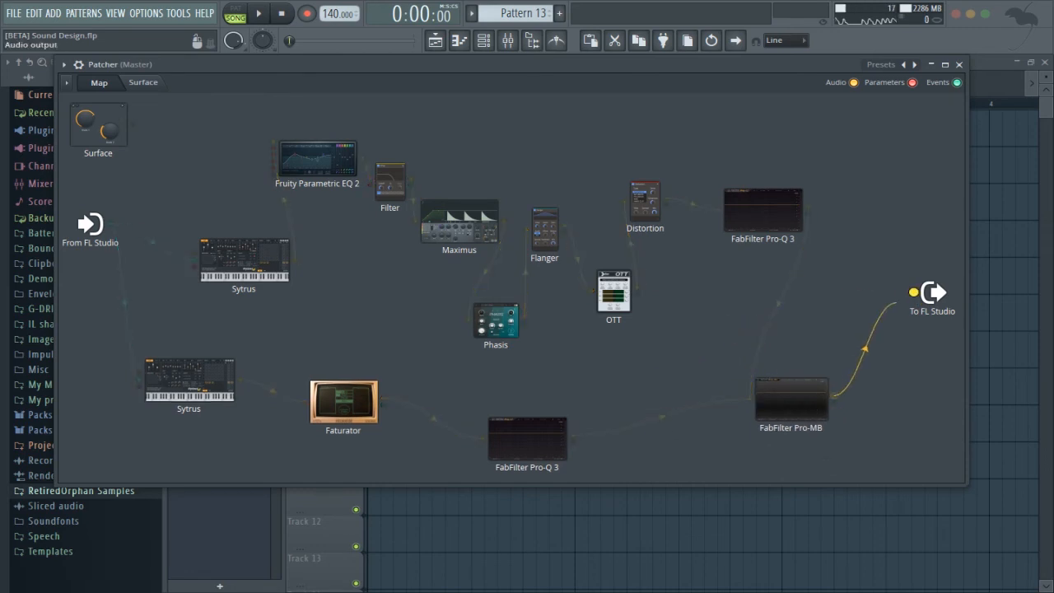
pyautogui.moveTo(913, 292); pyautogui.dragTo(914, 293)
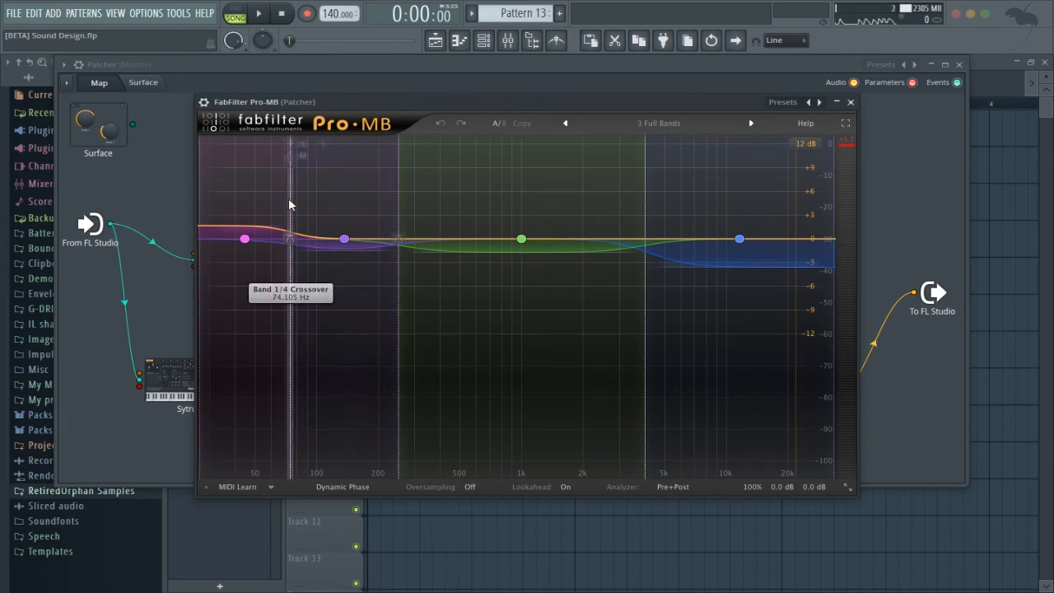
# Solo the lowest Pro-MB band for an audition, and release its solo.
pyautogui.moveTo(271, 192)
pyautogui.click(212, 145)
pyautogui.press('space')
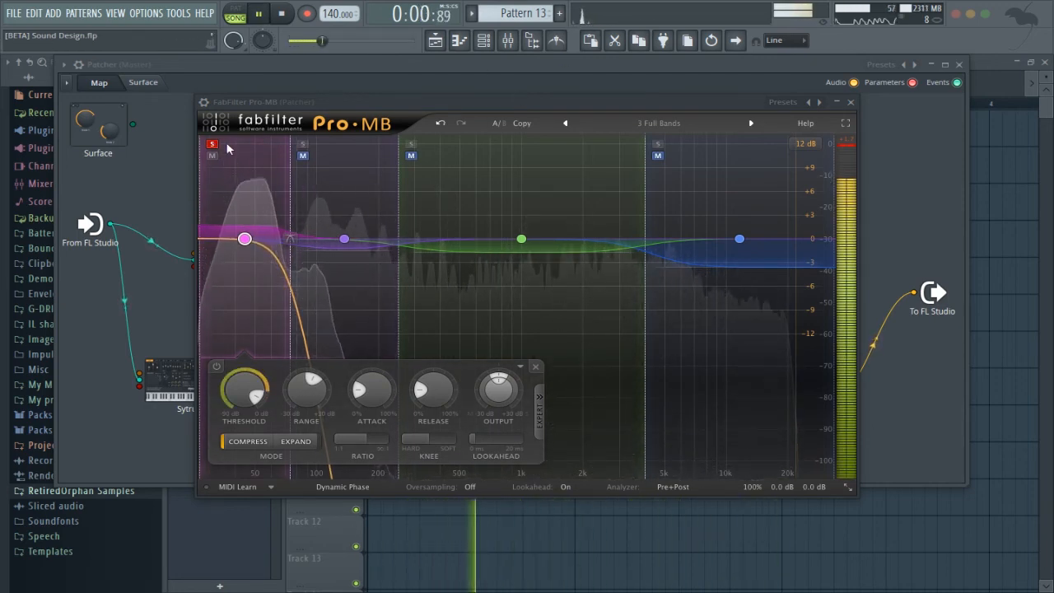
pyautogui.press('space')
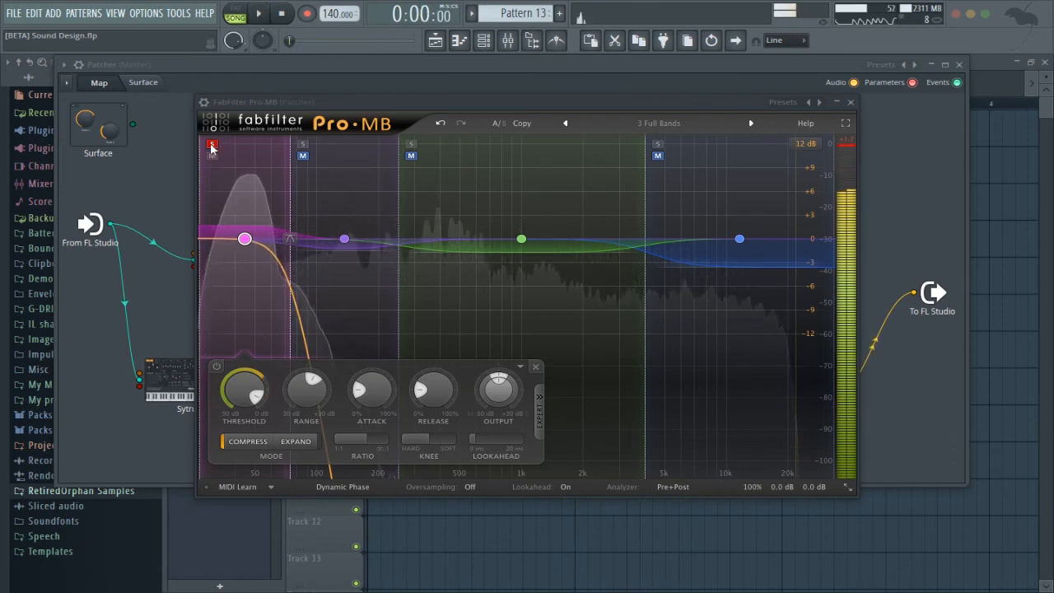
pyautogui.click(212, 144)
# Solo the low-mid band above the sub band in Pro-MB, audition it with playback, and release the solo.
pyautogui.click(302, 144)
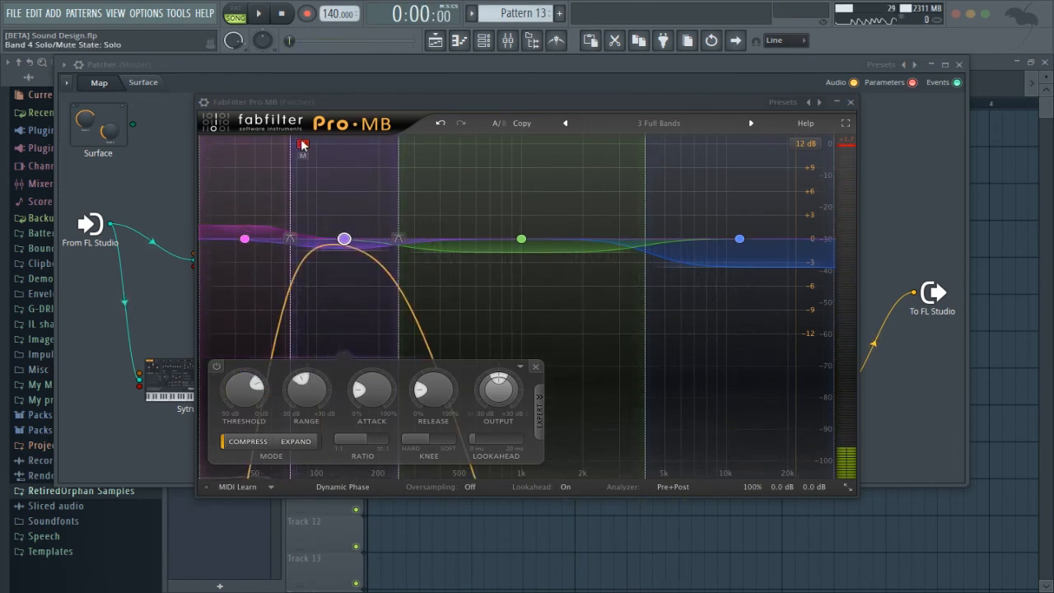
pyautogui.press('space')
pyautogui.press('space')
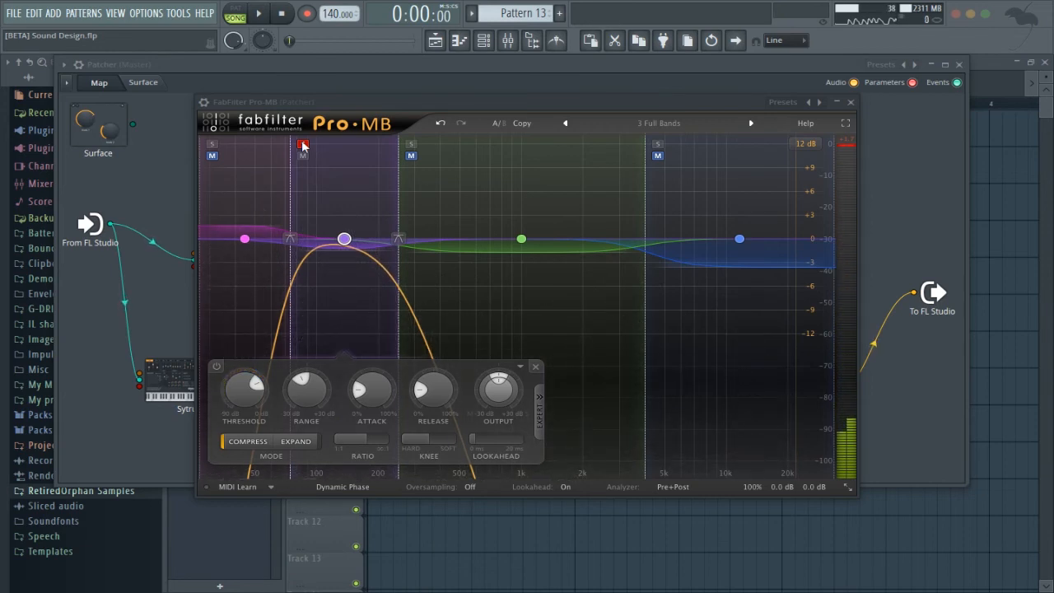
pyautogui.press('space')
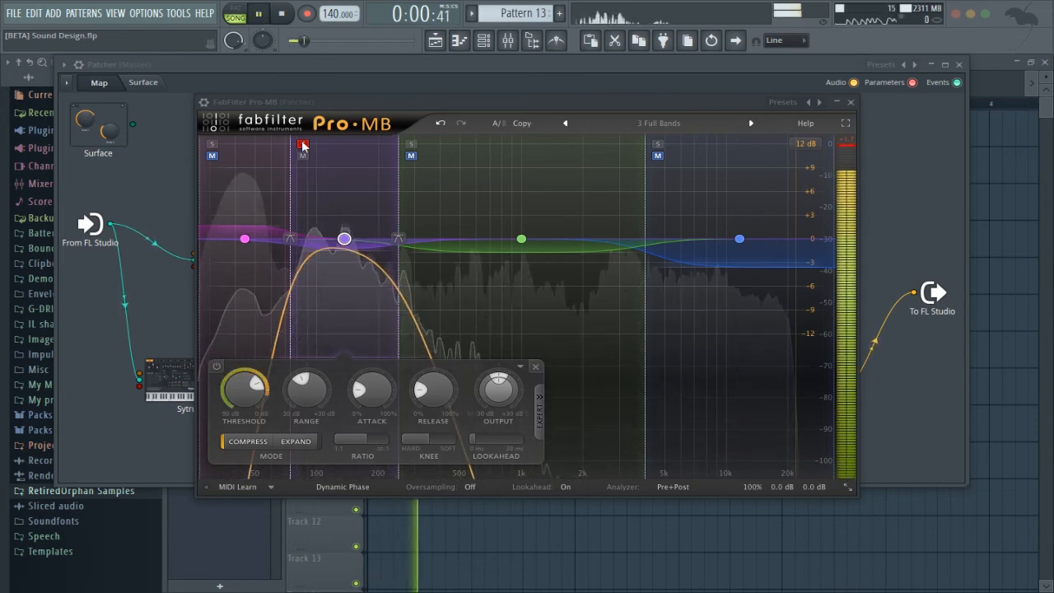
pyautogui.press('space')
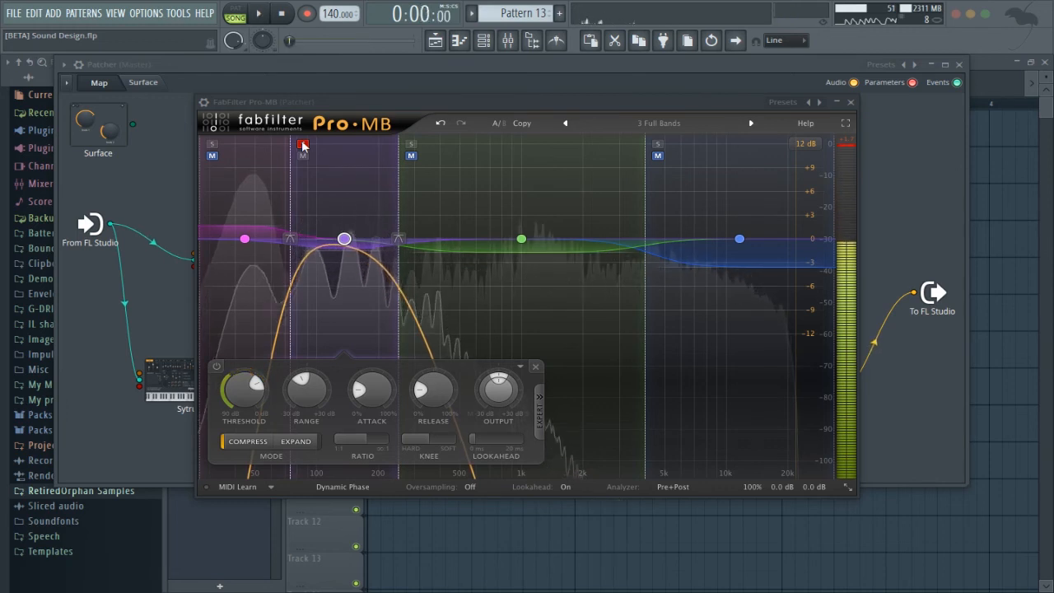
pyautogui.click(303, 145)
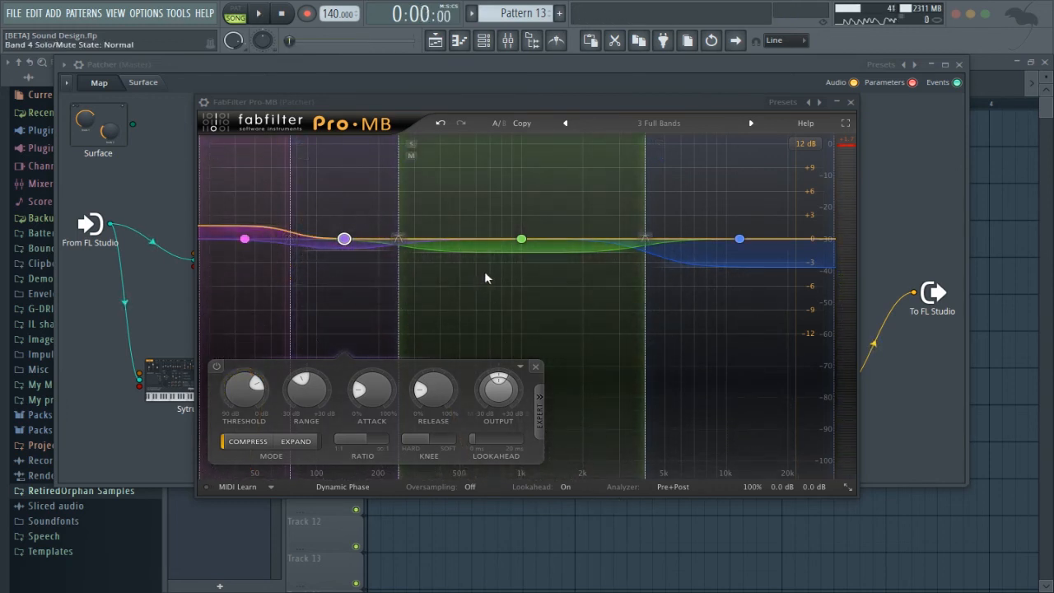
# Select the wide mid band in Pro-MB, audition it soloed, and release the solo.
pyautogui.click(468, 215)
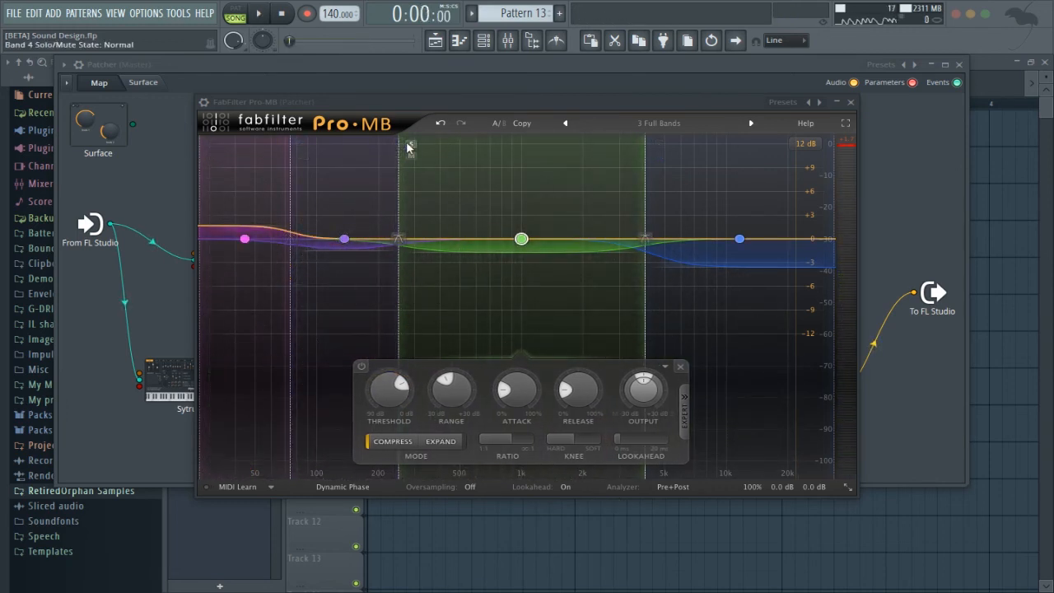
pyautogui.click(409, 145)
pyautogui.press('space')
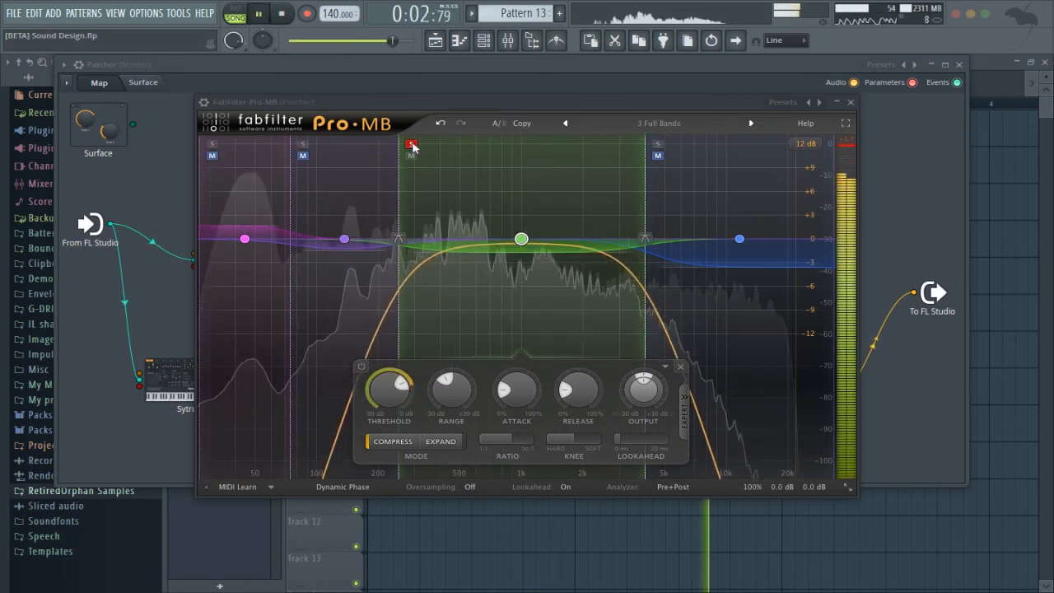
pyautogui.click(411, 145)
pyautogui.press('space')
# Audition the highest Pro-MB band soloed, release the solo, and close Pro-MB.
pyautogui.click(762, 205)
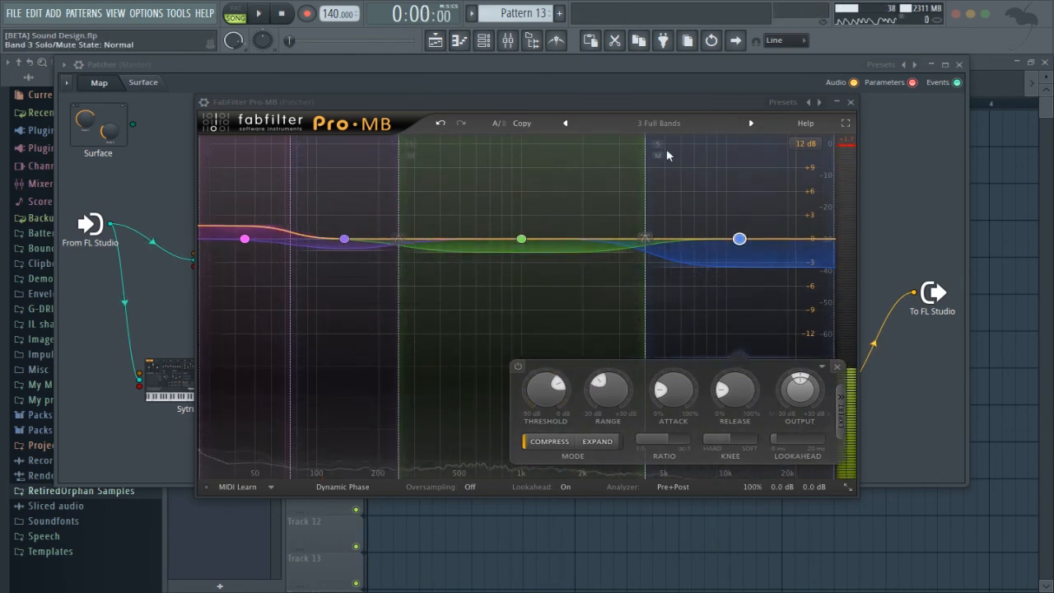
pyautogui.click(657, 145)
pyautogui.press('space')
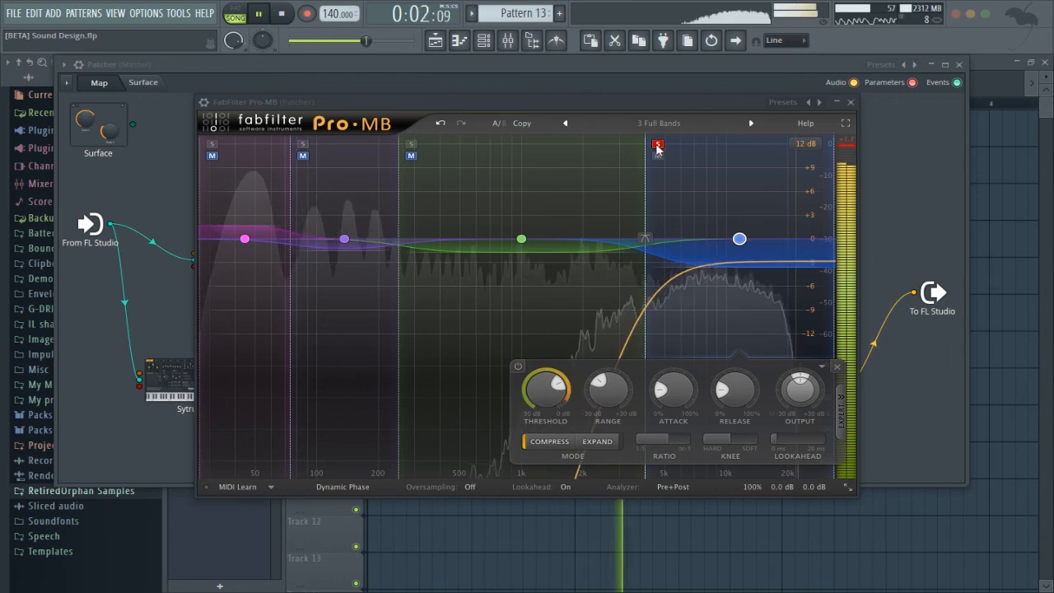
pyautogui.click(657, 146)
pyautogui.press('space')
pyautogui.click(841, 102)
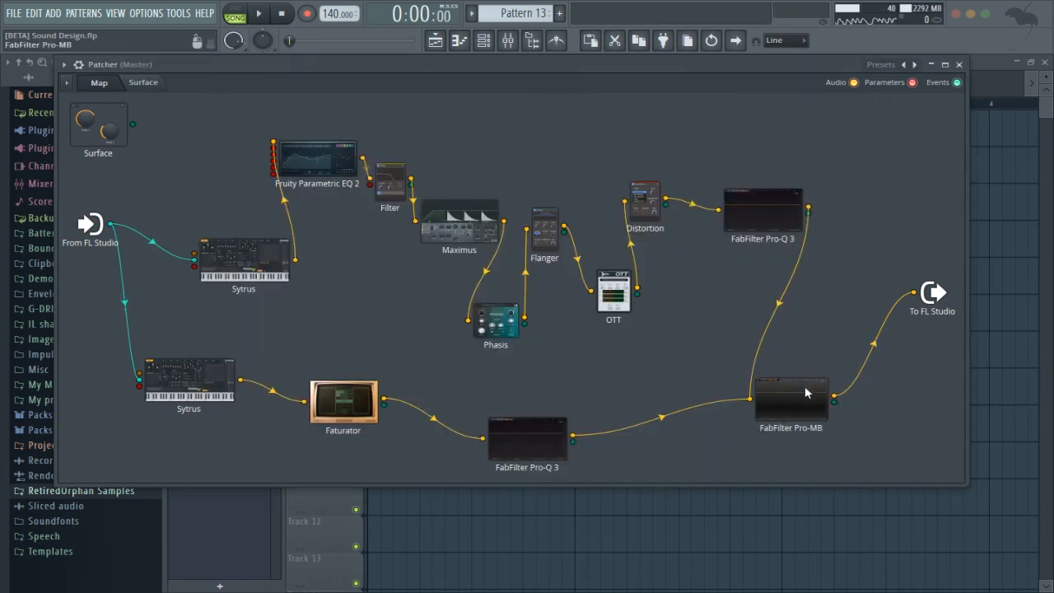
# Rearrange FabFilter Pro-MB, the upper Sytrus and Fruity Parametric EQ 2 on the Patcher map, and audition the full patch.
pyautogui.moveTo(806, 393); pyautogui.dragTo(846, 363)
pyautogui.press('space')
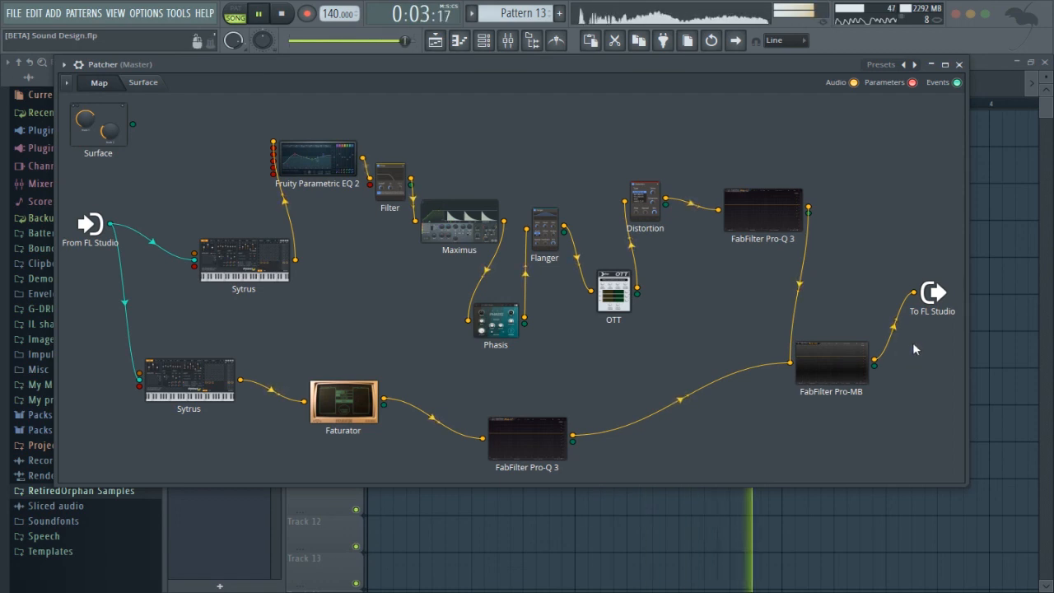
pyautogui.press('space')
pyautogui.moveTo(245, 255); pyautogui.dragTo(199, 164)
pyautogui.moveTo(336, 167); pyautogui.dragTo(332, 231)
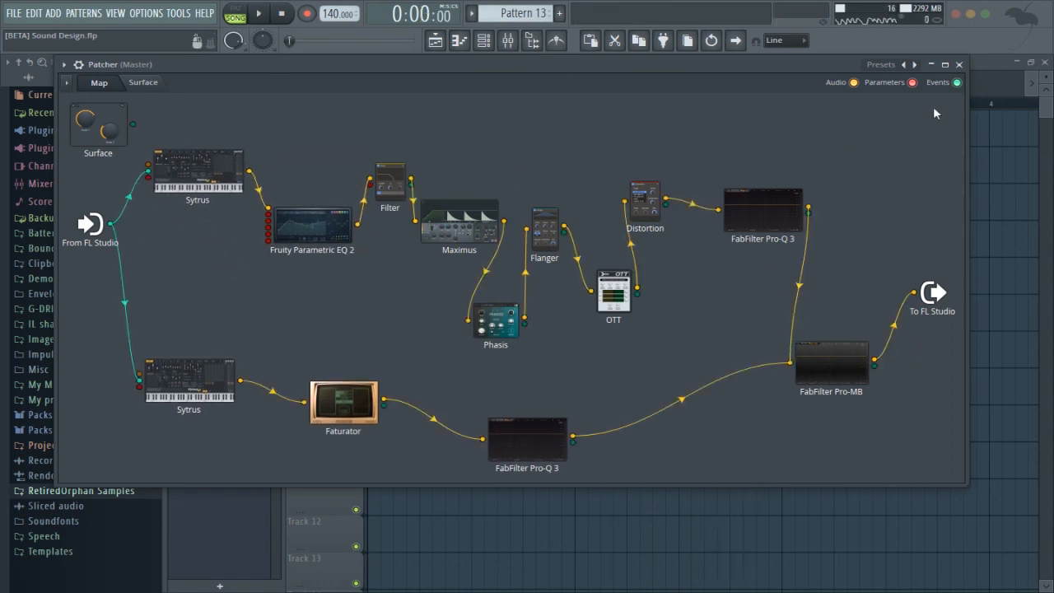
# Examine the upper chain's Fruity Parametric EQ 2 bands with playback, and close the EQ.
pyautogui.click(333, 230)
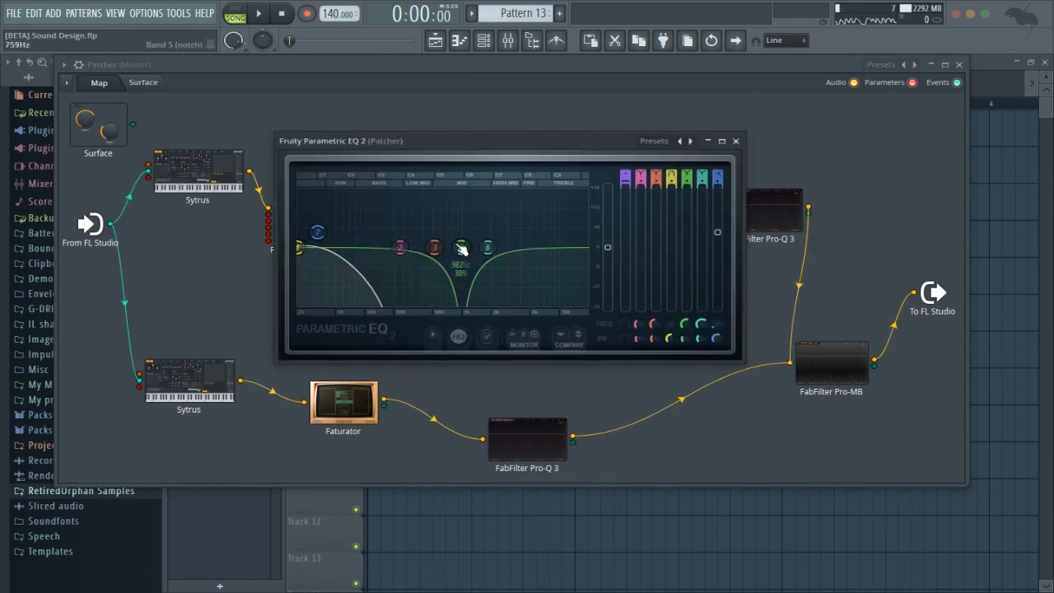
pyautogui.press('space')
pyautogui.moveTo(464, 247); pyautogui.dragTo(406, 240)
pyautogui.press('space')
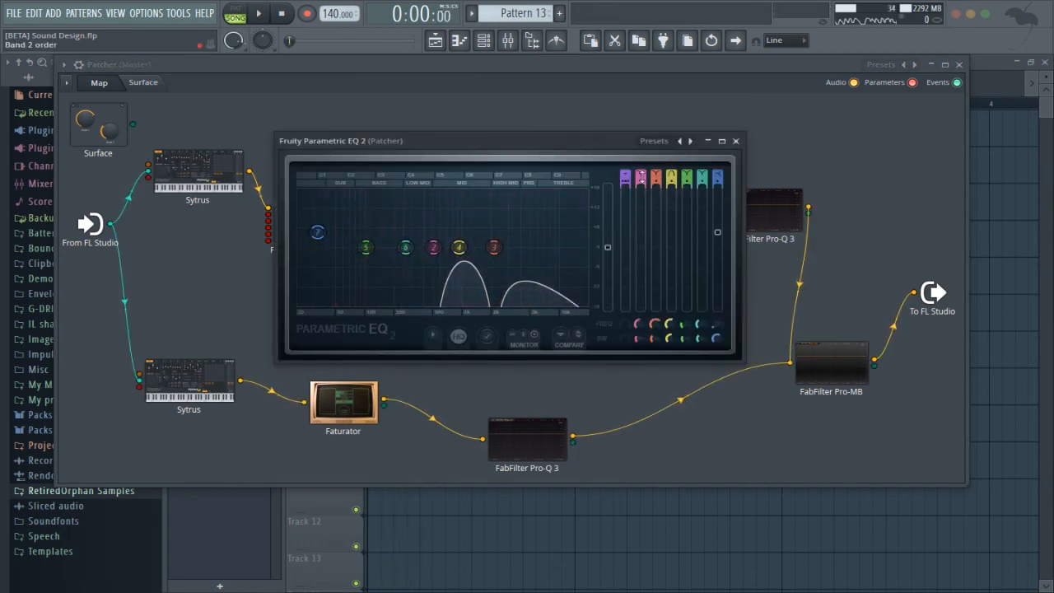
pyautogui.moveTo(566, 146); pyautogui.dragTo(703, 250)
pyautogui.click(872, 244)
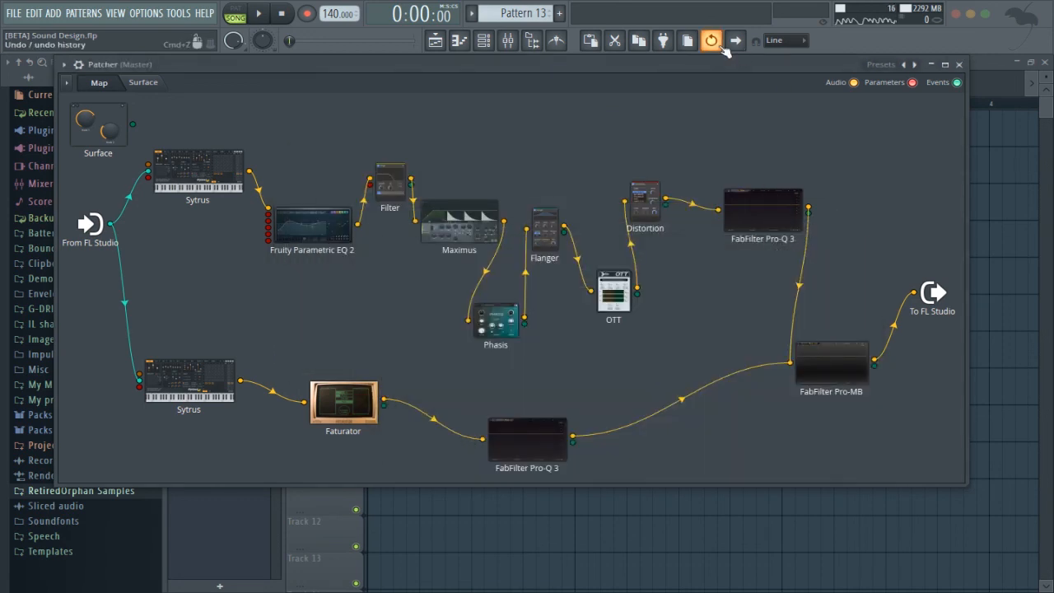
pyautogui.moveTo(717, 66); pyautogui.dragTo(736, 84)
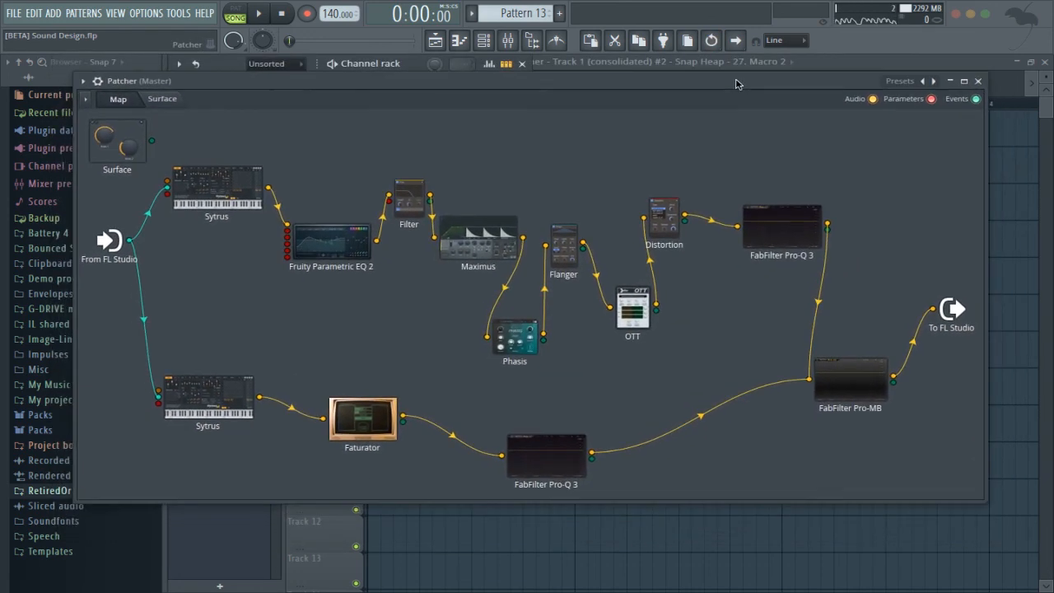